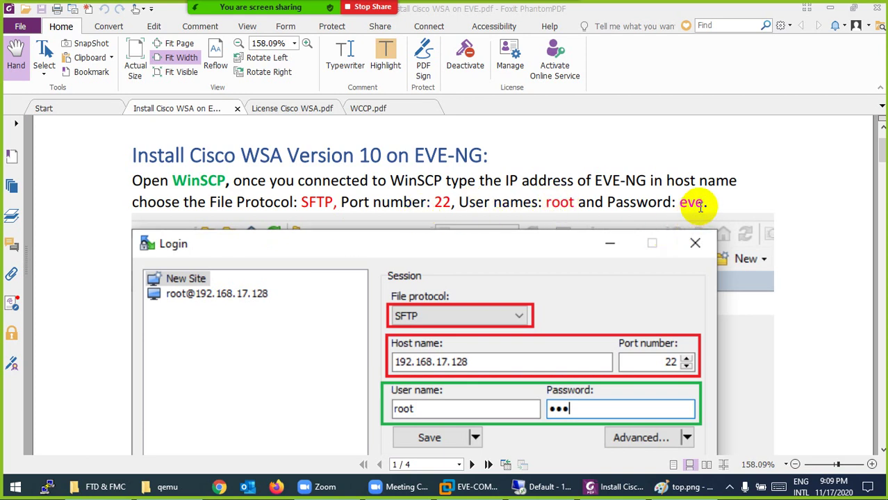
# Scroll the guide to page 2 and copy the folder name coeus-10-1-3-039-S000V.
pyautogui.scroll(-6, 404, 361)
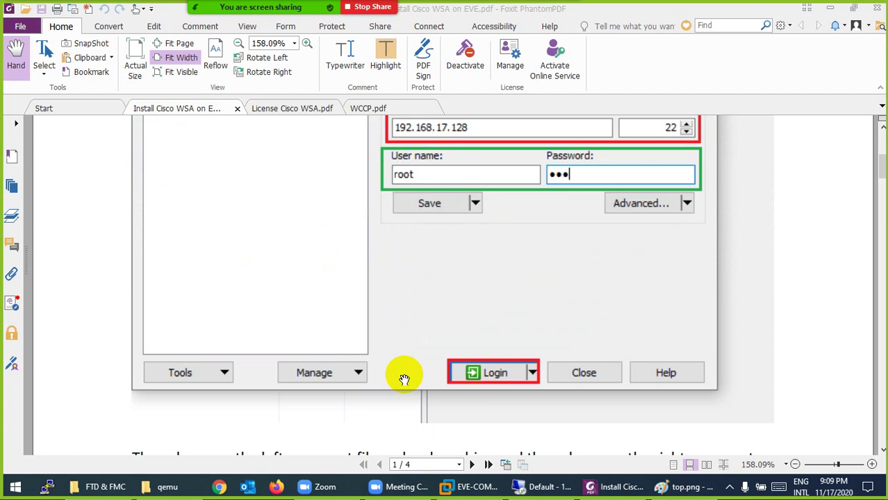
pyautogui.scroll(-3, 402, 339)
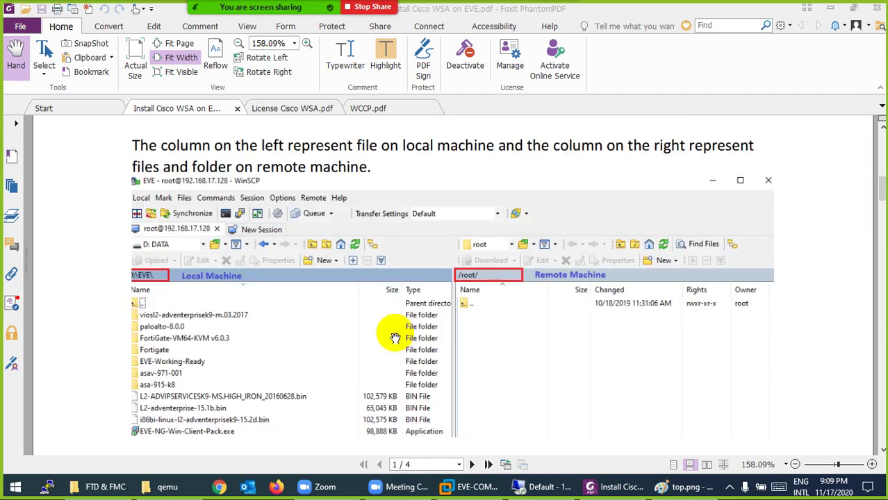
pyautogui.scroll(-6, 394, 338)
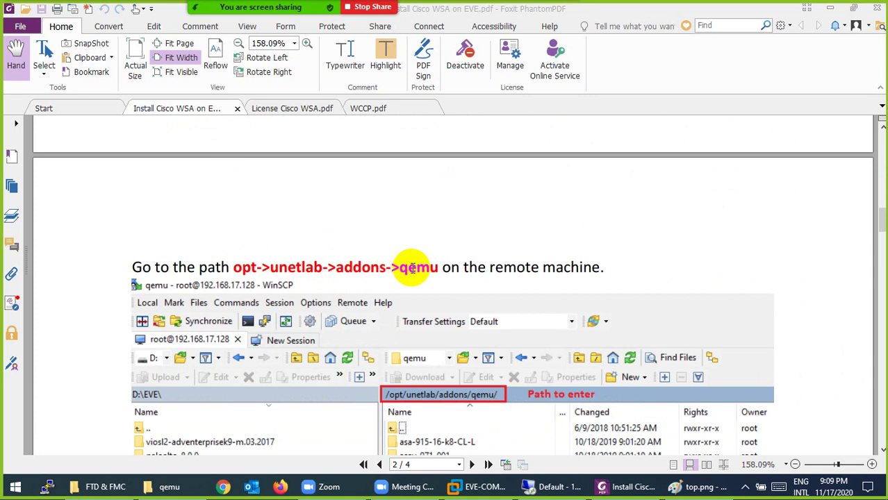
pyautogui.scroll(-3, 411, 271)
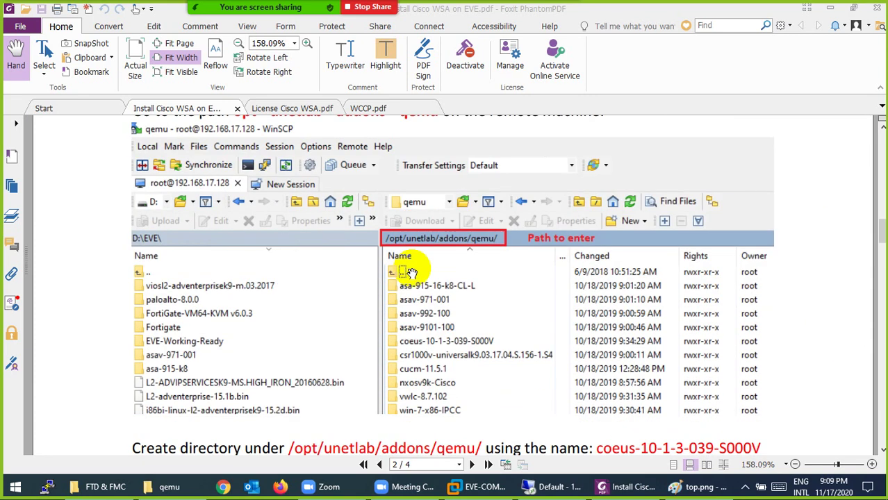
pyautogui.scroll(-2, 412, 271)
pyautogui.scroll(-2, 422, 285)
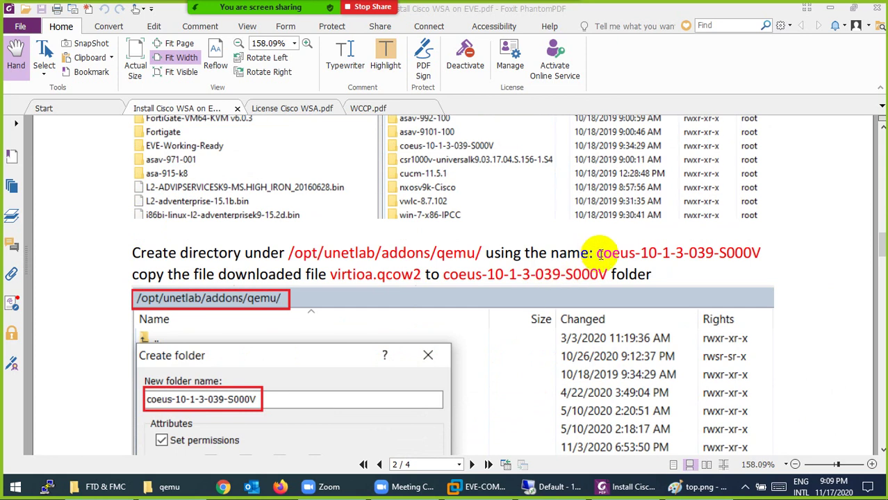
pyautogui.moveTo(595, 255); pyautogui.dragTo(763, 244)
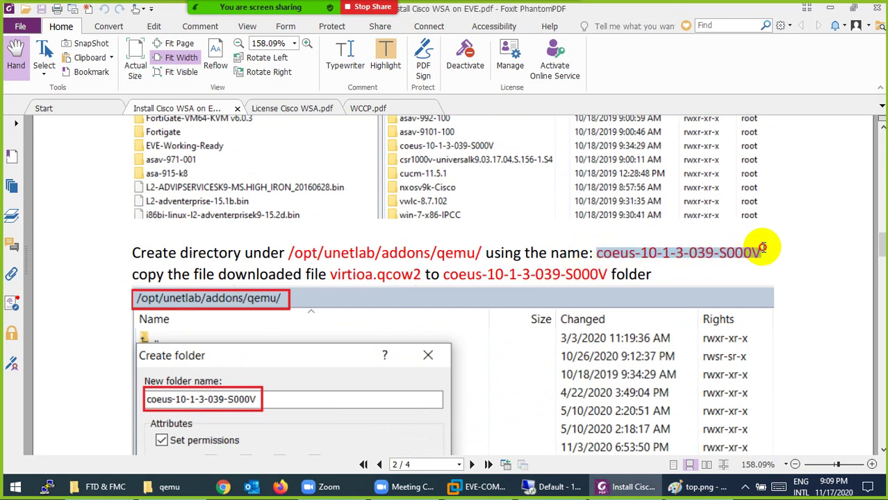
pyautogui.rightClick(692, 259)
pyautogui.click(721, 258)
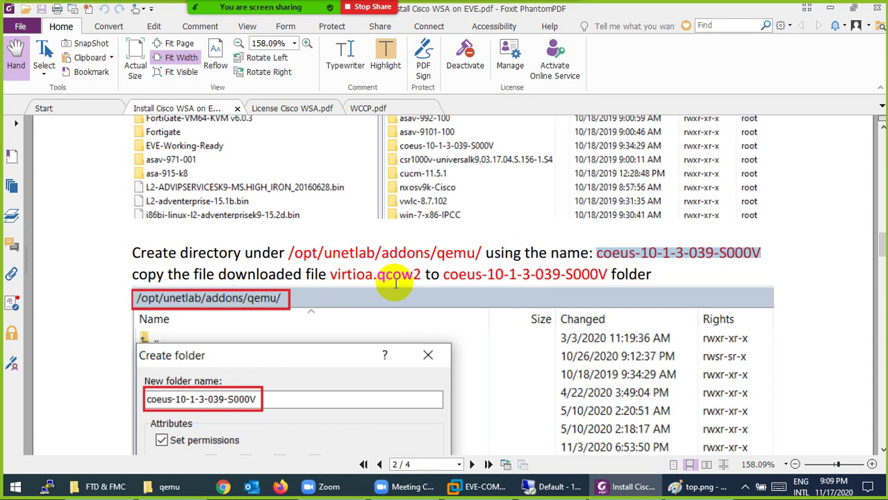
# Scroll the guide to page 3 to show the upload steps and the unl_wrapper fixpermissions command.
pyautogui.scroll(-10, 395, 281)
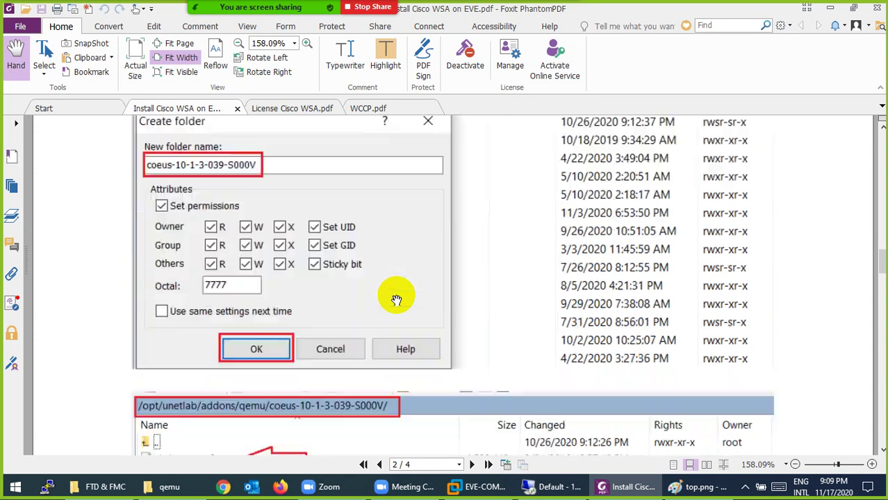
pyautogui.scroll(-8, 395, 306)
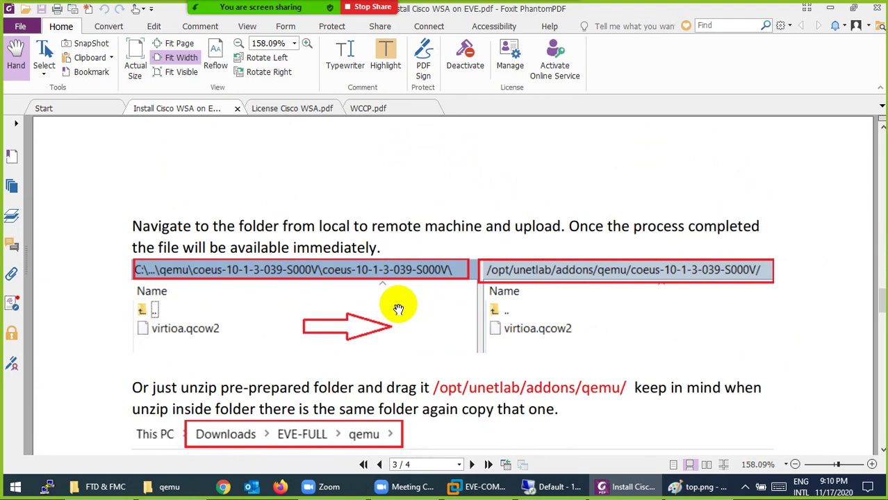
pyautogui.scroll(-5, 398, 308)
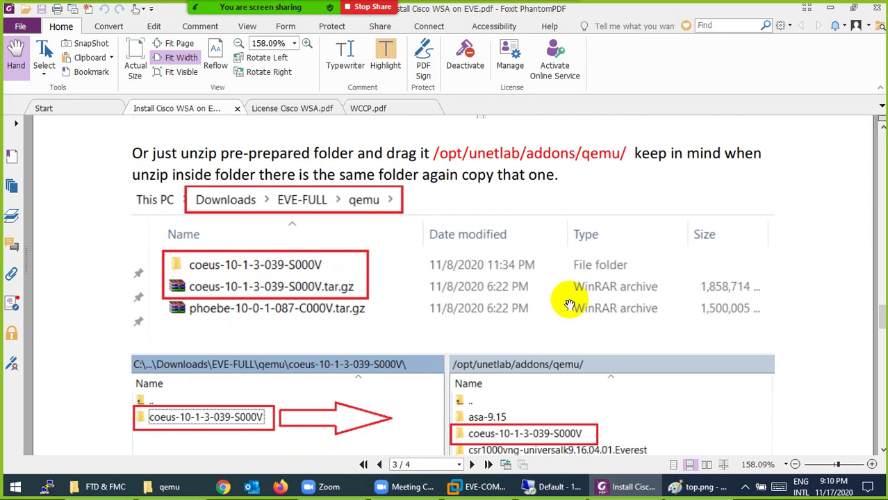
pyautogui.scroll(-5, 569, 306)
pyautogui.scroll(-2, 445, 337)
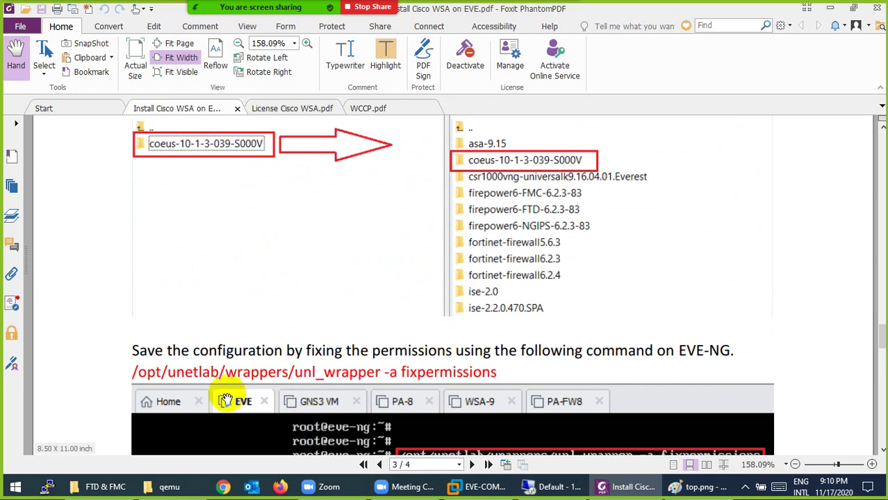
pyautogui.click(178, 486)
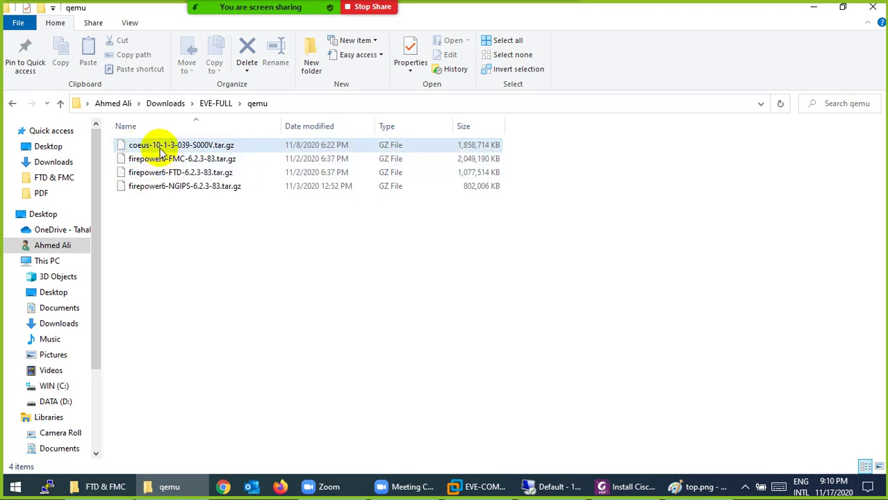
# Extract coeus-10-1-3-039-S000V.tar.gz with 7-Zip into a coeus-10-1-3-039-S000V.tar folder.
pyautogui.click(160, 151)
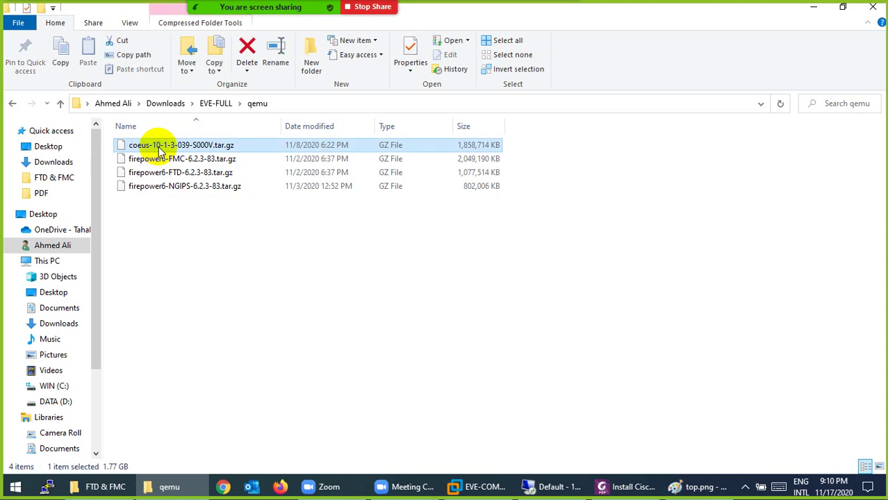
pyautogui.rightClick(158, 145)
pyautogui.moveTo(267, 186)
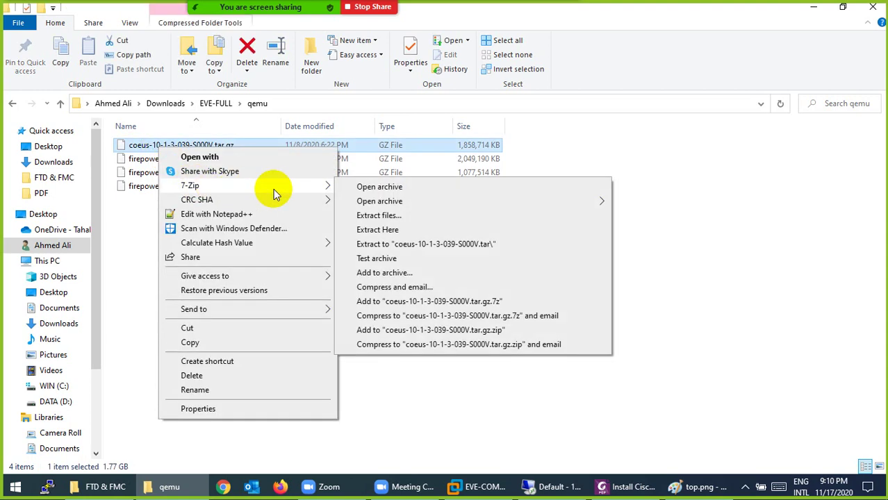
pyautogui.click(392, 244)
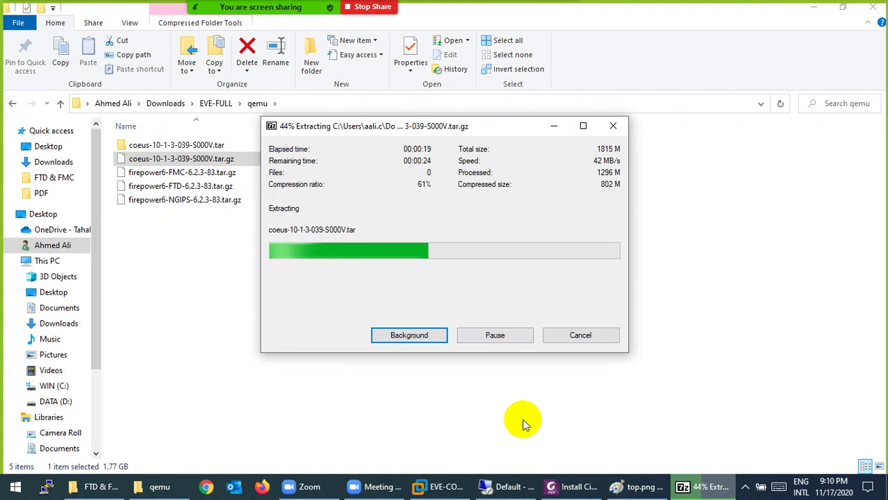
pyautogui.click(571, 487)
# Review the guide's Downloads > EVE-FULL > qemu screenshot, then return to the qemu folder.
pyautogui.scroll(4, 458, 243)
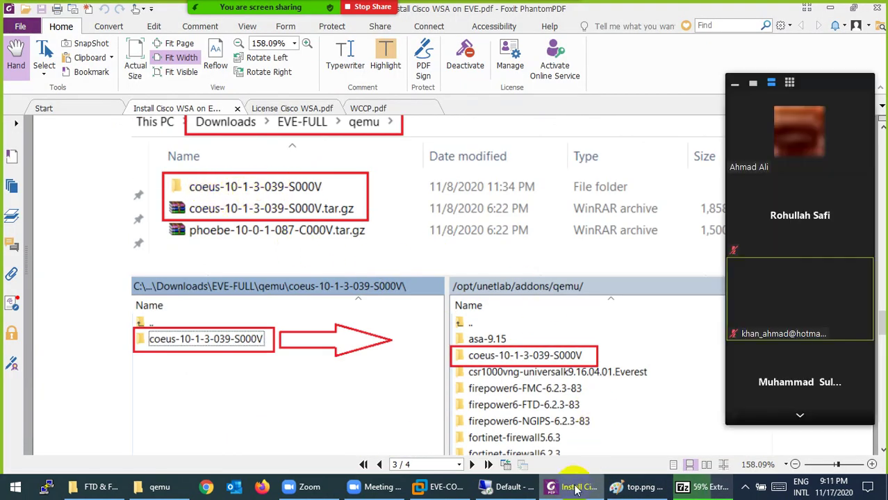
pyautogui.click(735, 84)
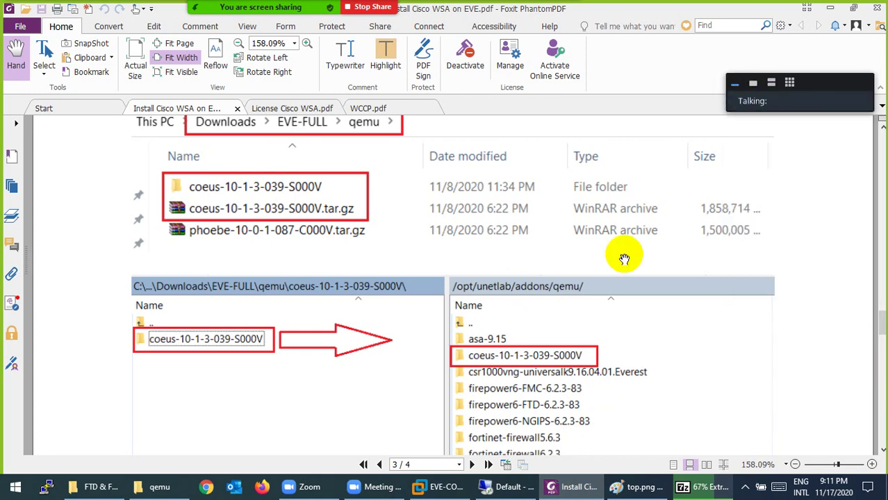
pyautogui.click(573, 487)
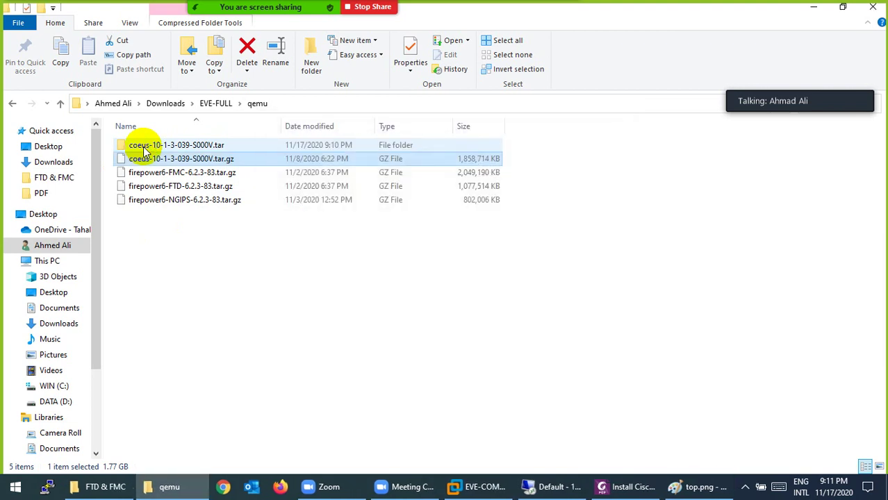
# Extract the inner TAR file with 7-Zip into a coeus-10-1-3-039-S000V folder.
pyautogui.click(145, 150)
pyautogui.doubleClick(144, 147)
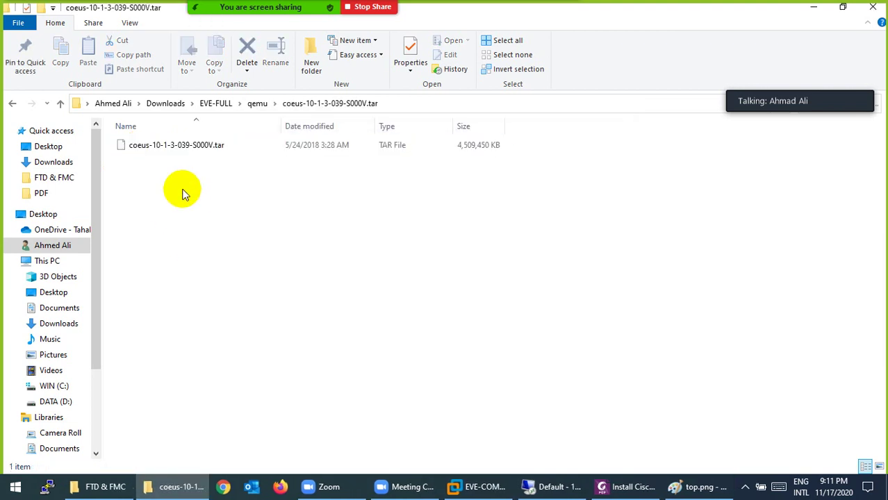
pyautogui.click(195, 152)
pyautogui.rightClick(191, 146)
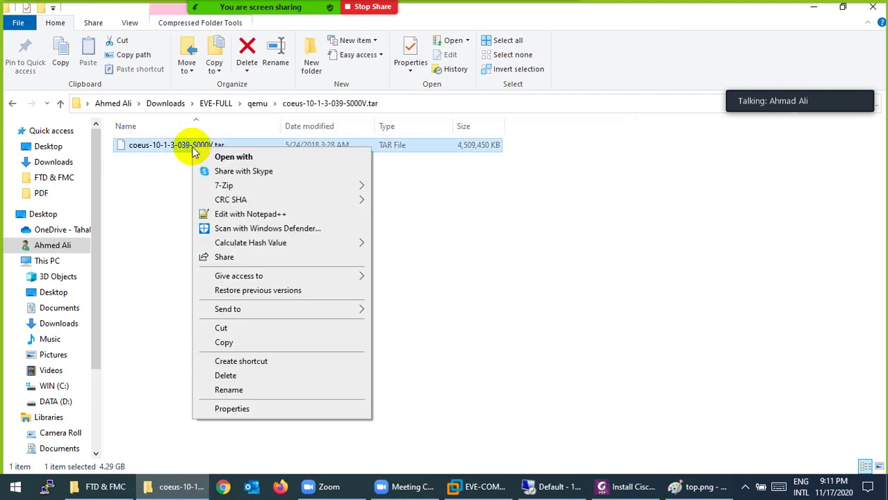
pyautogui.moveTo(356, 189)
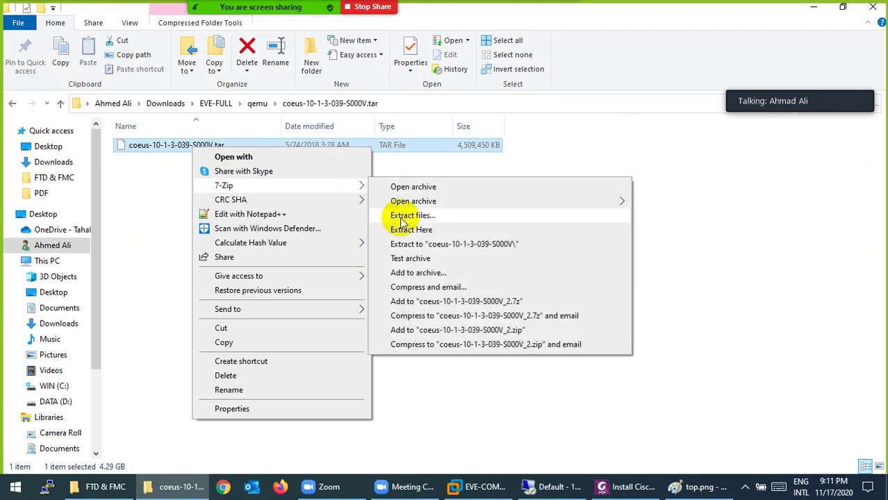
pyautogui.click(403, 243)
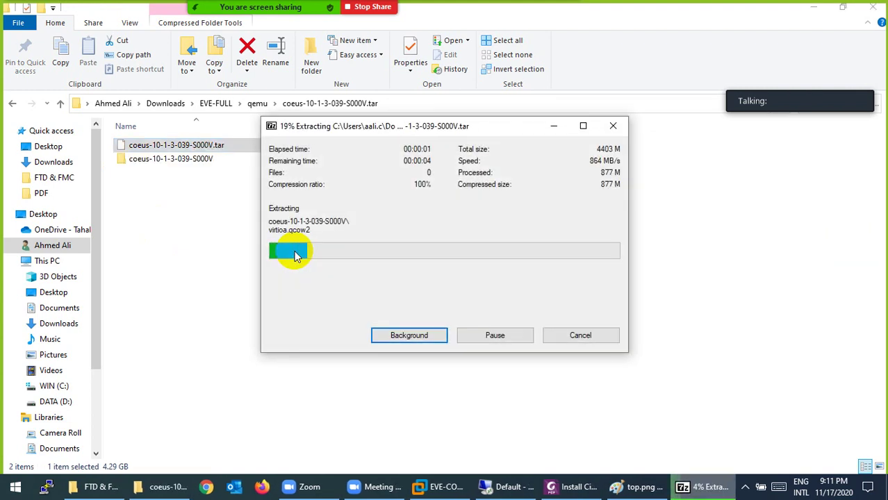
pyautogui.moveTo(327, 130); pyautogui.dragTo(274, 199)
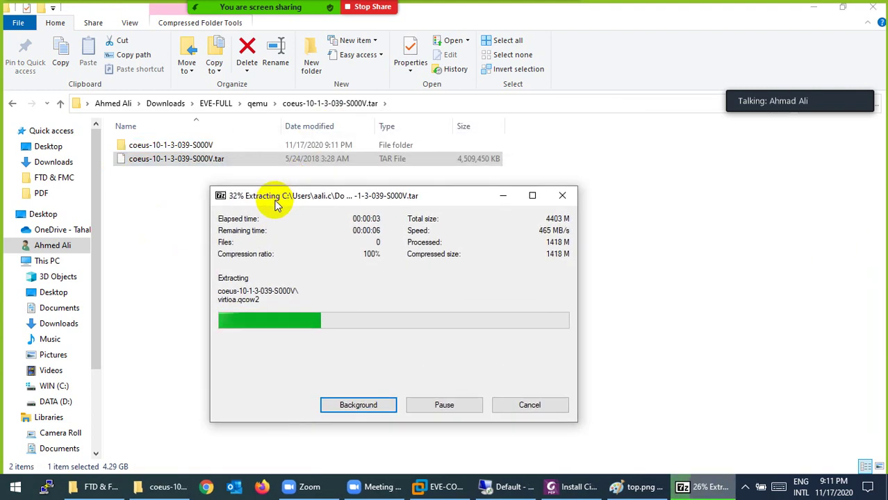
pyautogui.click(293, 107)
# Check the extracted coeus-10-1-3-039-S000V folder, then go back to the coeus-10-1-3-039-S000V.tar folder.
pyautogui.click(257, 104)
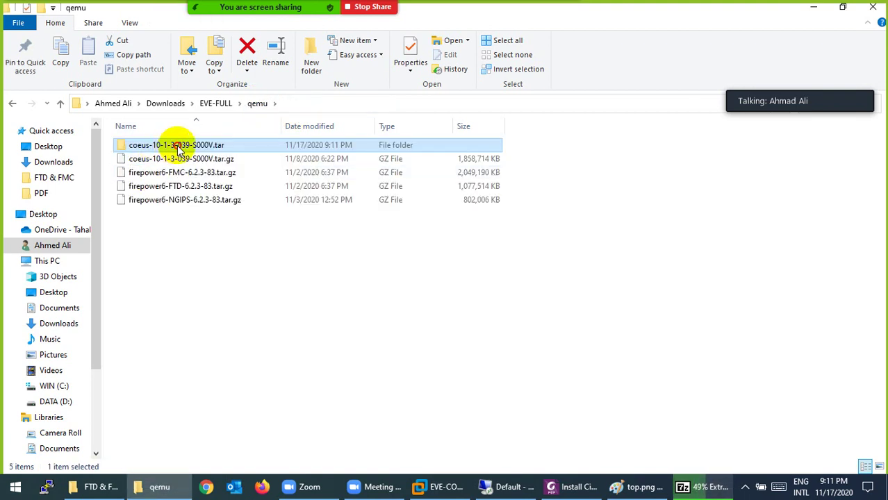
pyautogui.doubleClick(174, 151)
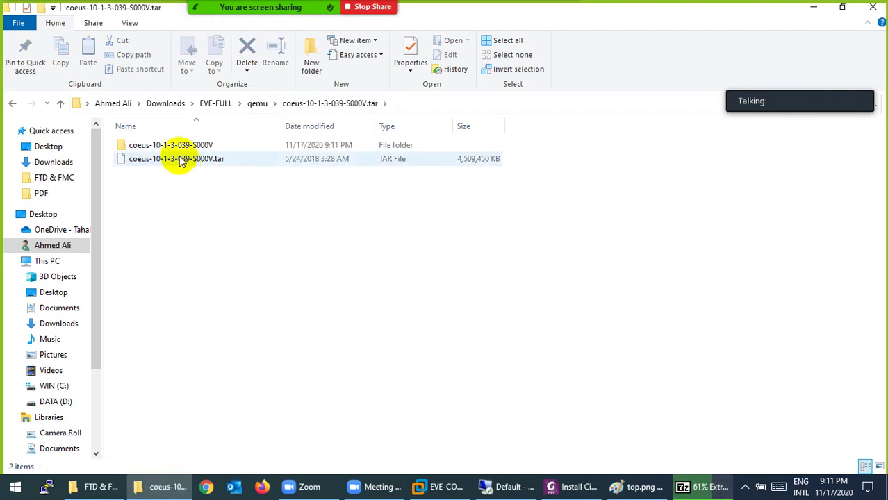
pyautogui.doubleClick(180, 146)
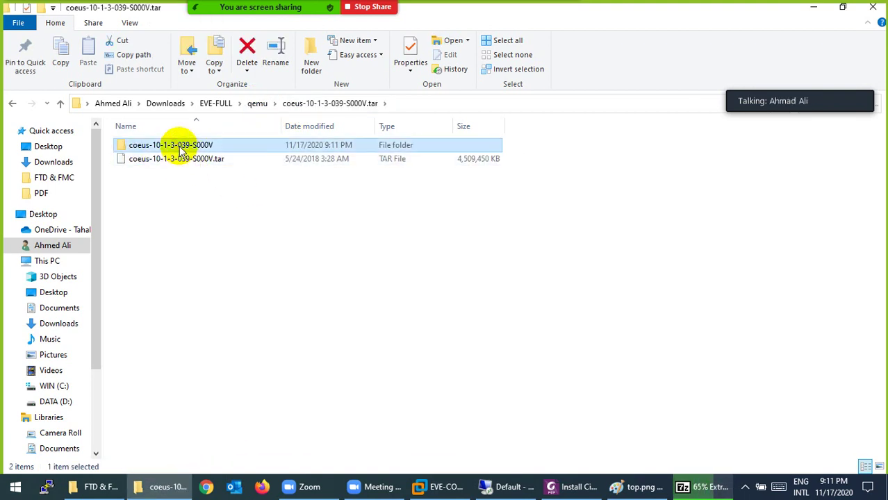
pyautogui.click(351, 103)
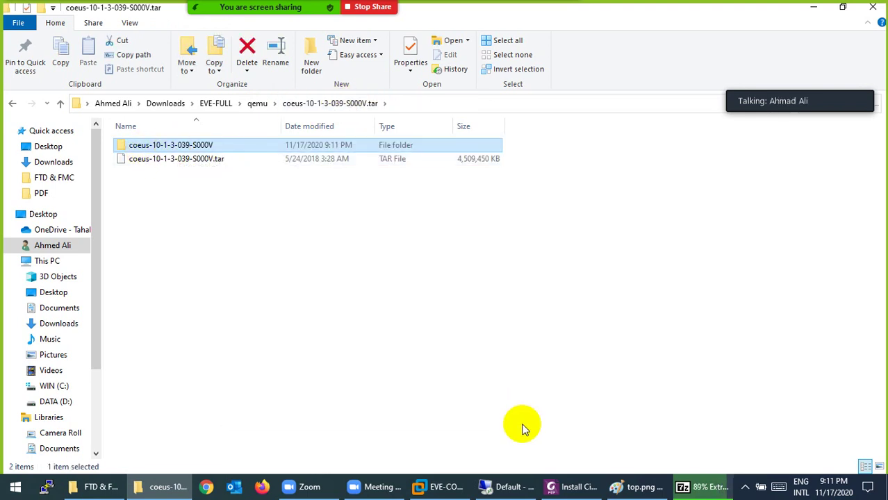
pyautogui.click(25, 491)
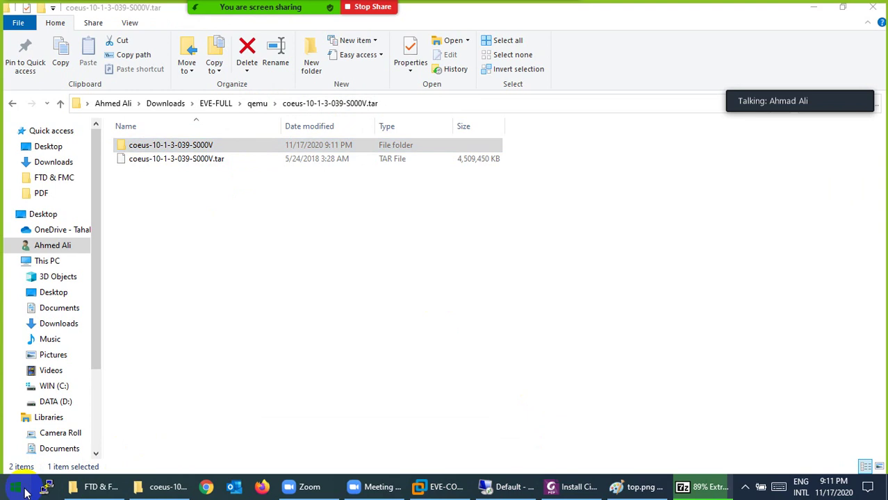
pyautogui.write('wi')
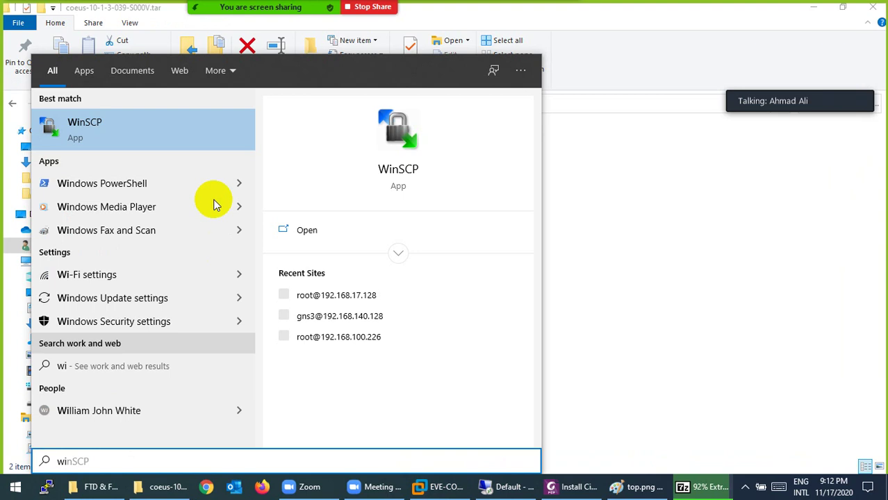
pyautogui.click(90, 136)
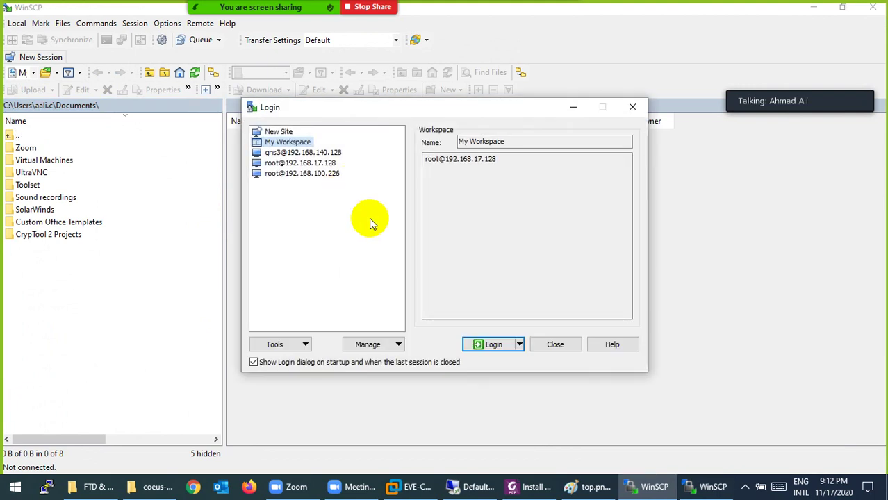
pyautogui.click(409, 492)
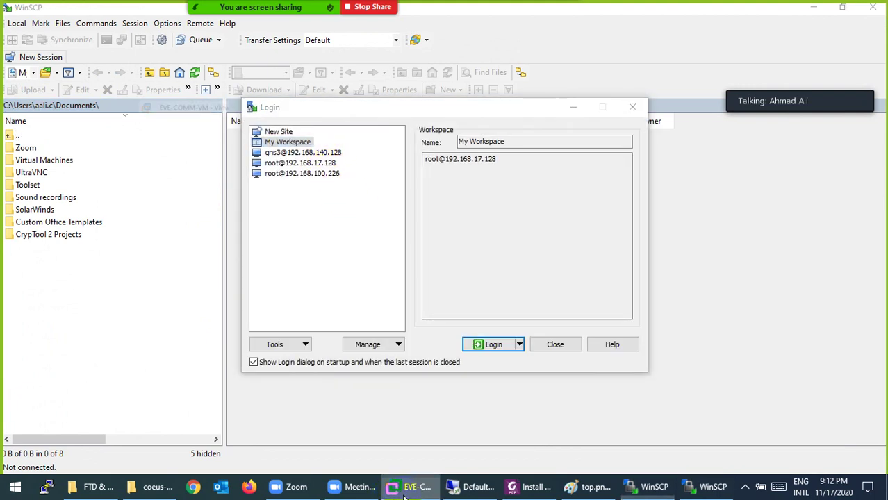
pyautogui.click(409, 492)
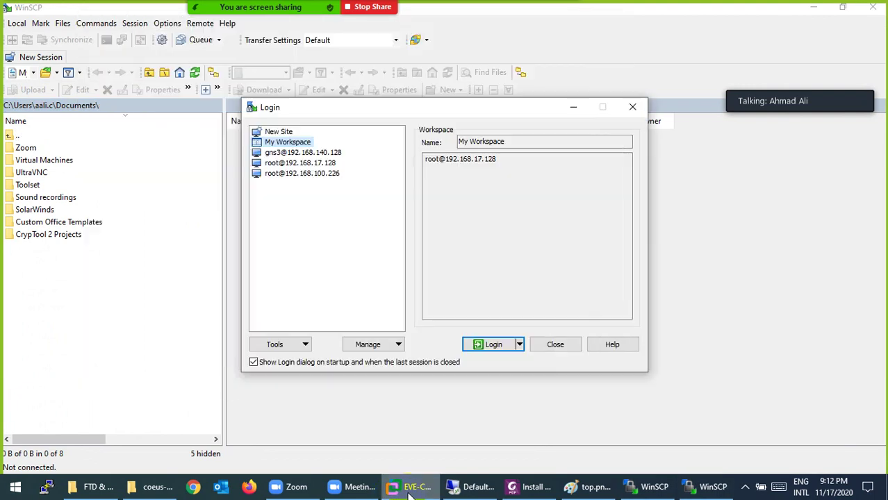
pyautogui.click(324, 154)
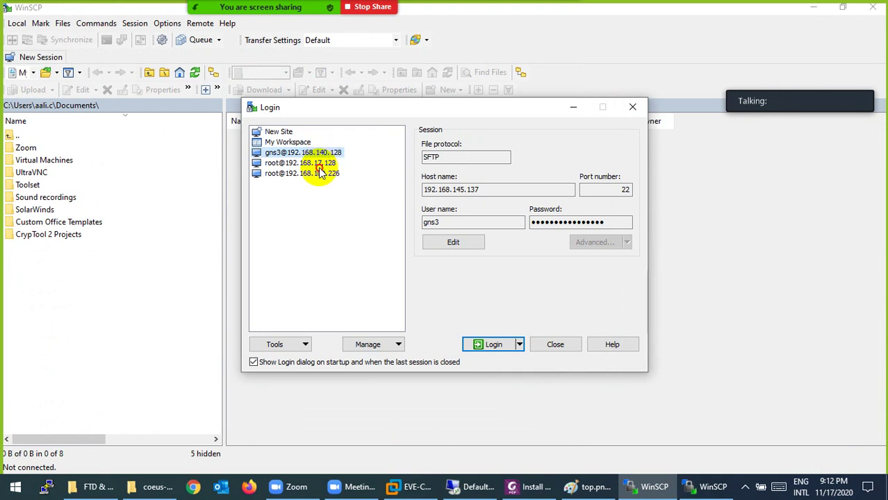
pyautogui.click(321, 164)
pyautogui.click(491, 345)
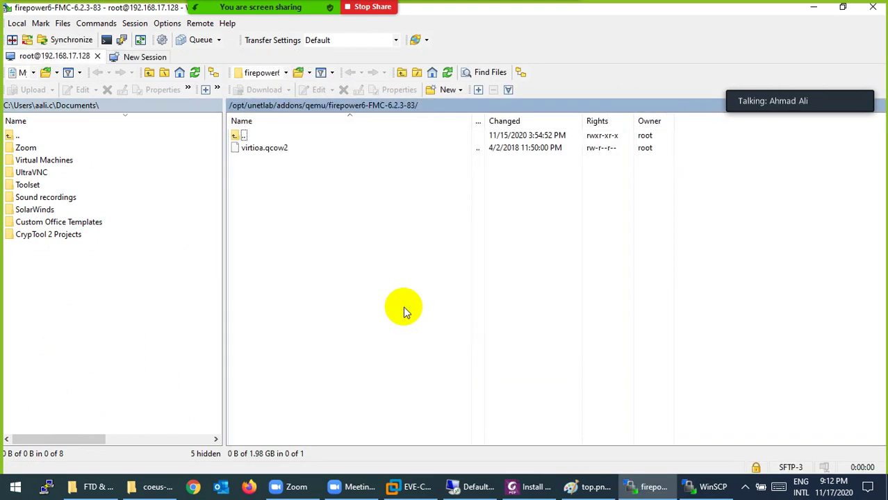
# Show remote /opt/unetlab/addons/qemu/ beside local Downloads\EVE-FULL\qemu\coeus-10-1-3-039-S000V.tar.
pyautogui.doubleClick(236, 136)
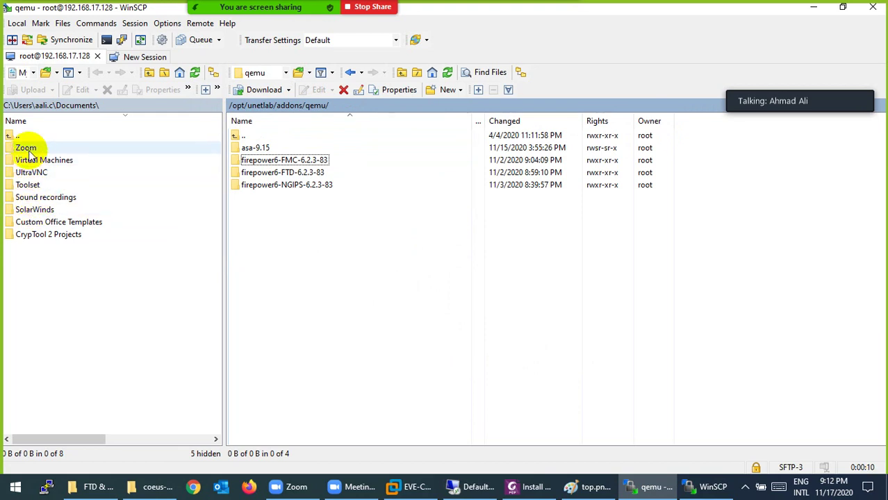
pyautogui.doubleClick(7, 137)
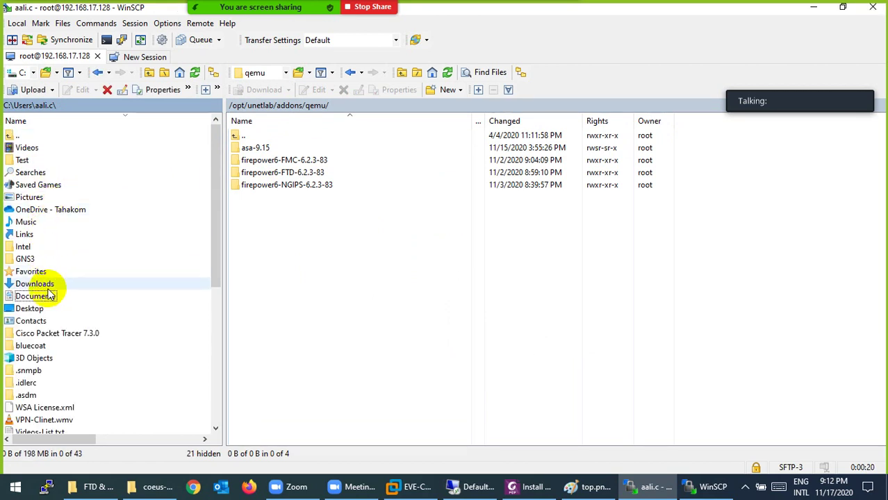
pyautogui.click(33, 286)
pyautogui.doubleClick(32, 286)
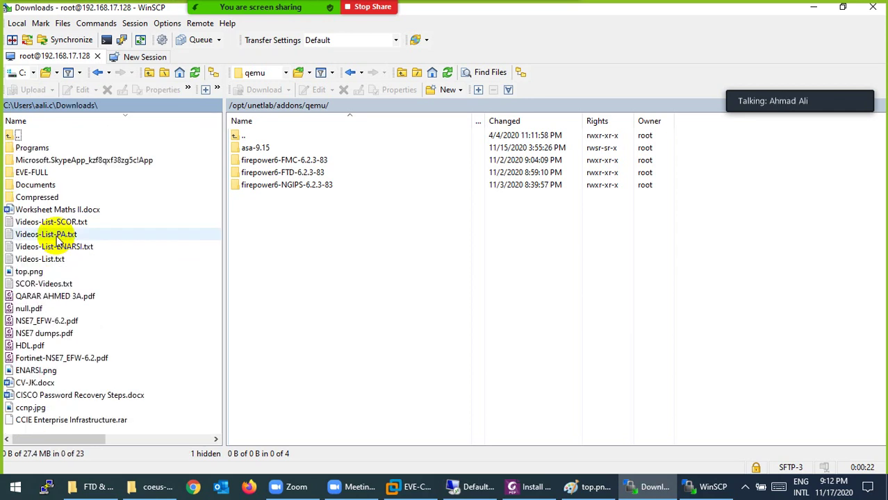
pyautogui.click(33, 174)
pyautogui.doubleClick(33, 173)
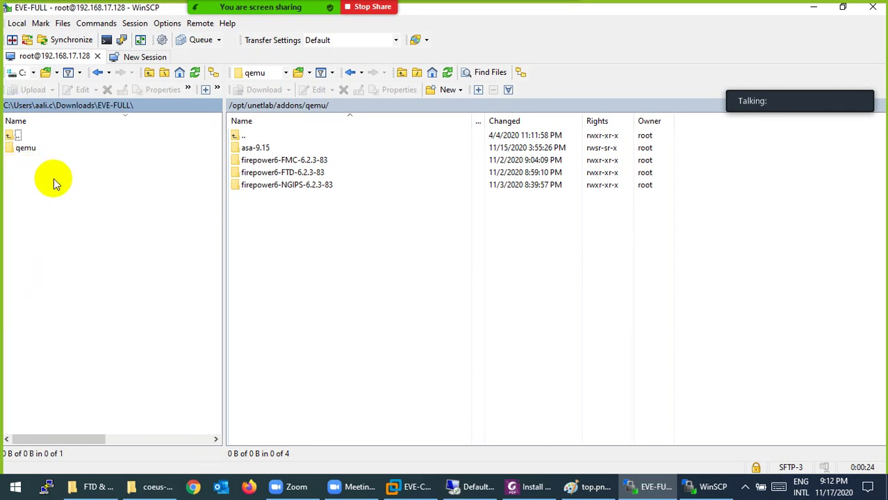
pyautogui.doubleClick(16, 148)
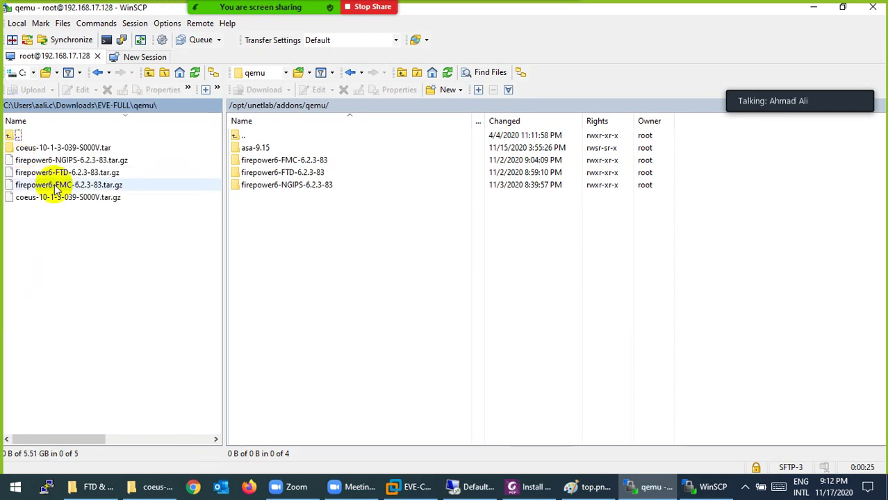
pyautogui.doubleClick(60, 148)
# Upload the coeus-10-1-3-039-S000V folder to the server's /opt/unetlab/addons/qemu/ folder.
pyautogui.click(69, 149)
pyautogui.moveTo(70, 150); pyautogui.dragTo(323, 242)
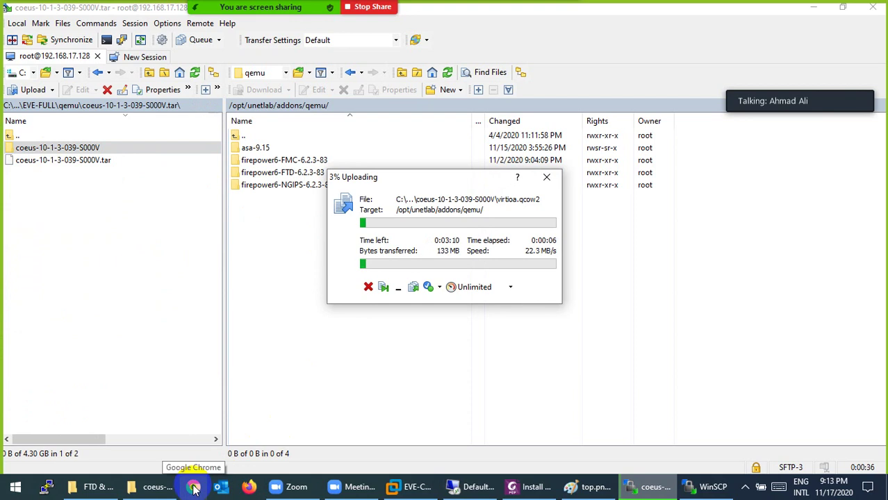
pyautogui.click(403, 488)
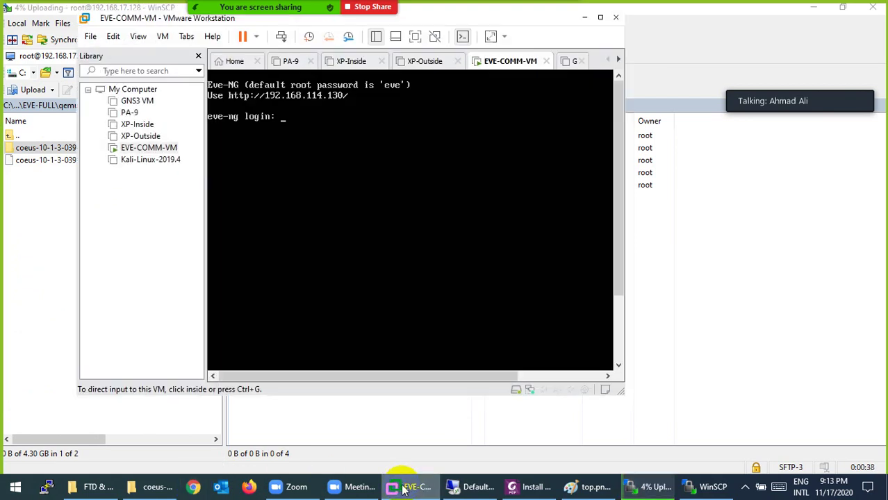
pyautogui.click(403, 488)
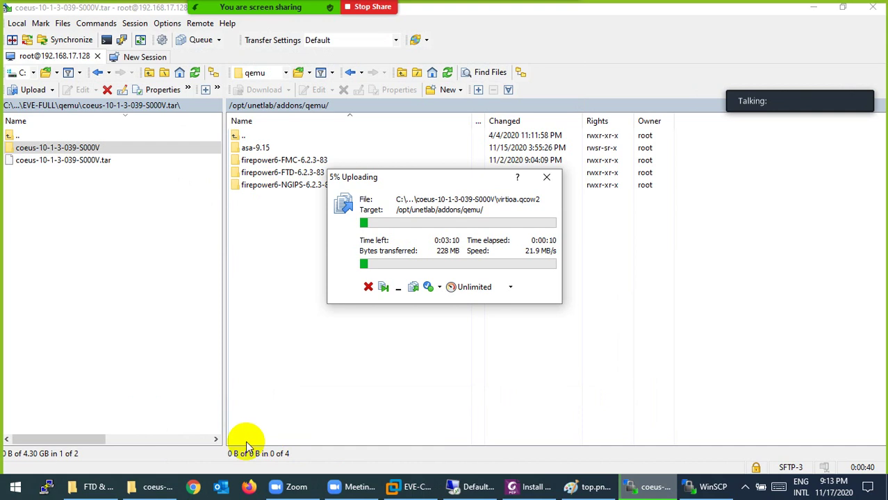
pyautogui.click(195, 486)
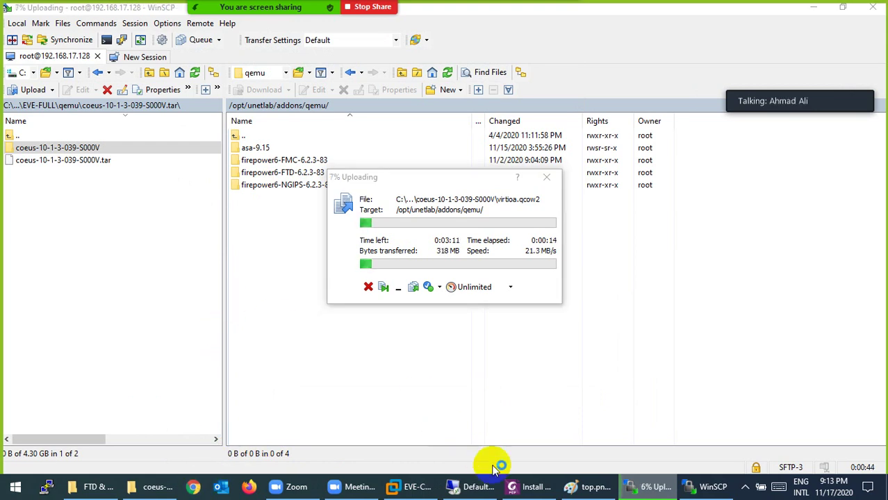
# Copy the unl_wrapper fixpermissions command from the PDF guide.
pyautogui.click(526, 487)
pyautogui.scroll(-6, 384, 272)
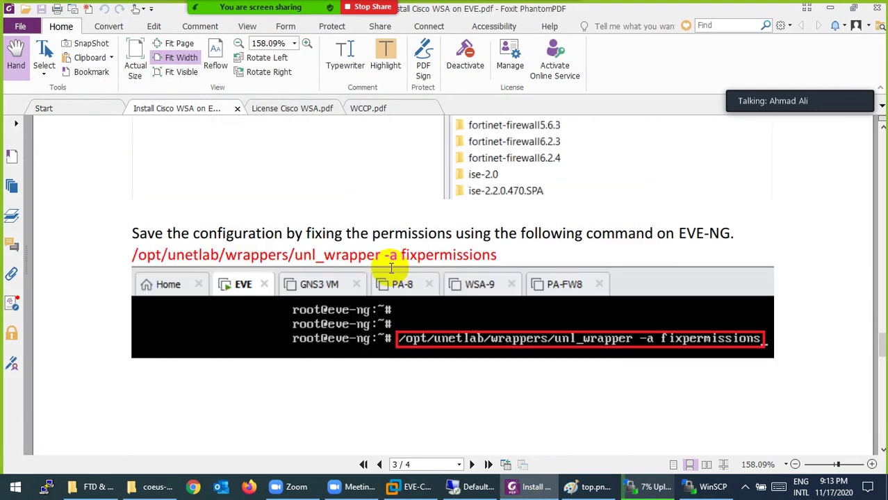
pyautogui.scroll(2, 396, 278)
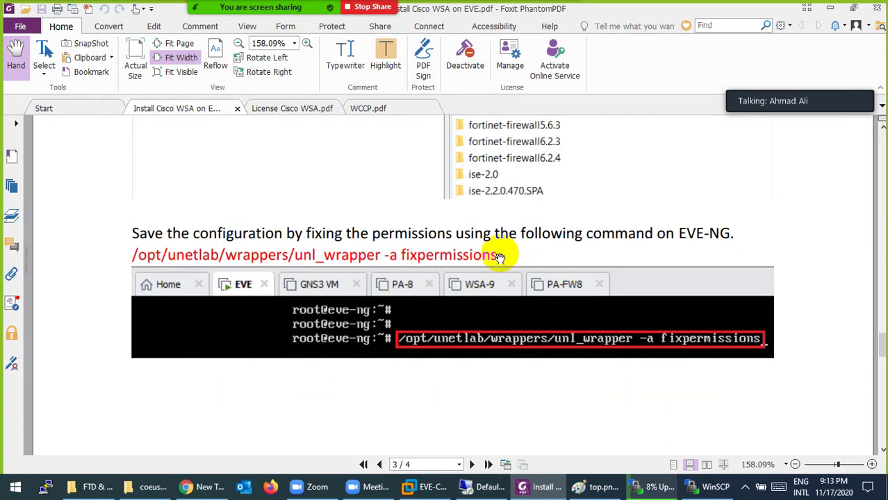
pyautogui.moveTo(499, 255); pyautogui.dragTo(130, 254)
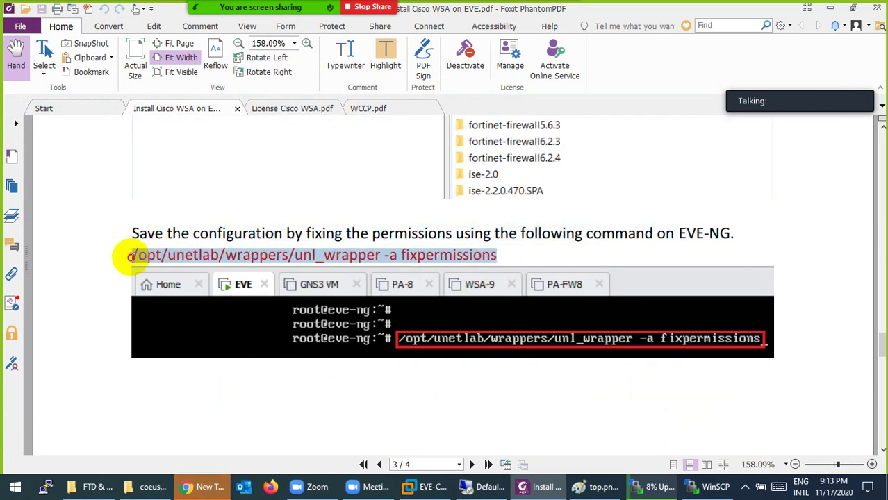
pyautogui.rightClick(136, 254)
pyautogui.click(159, 264)
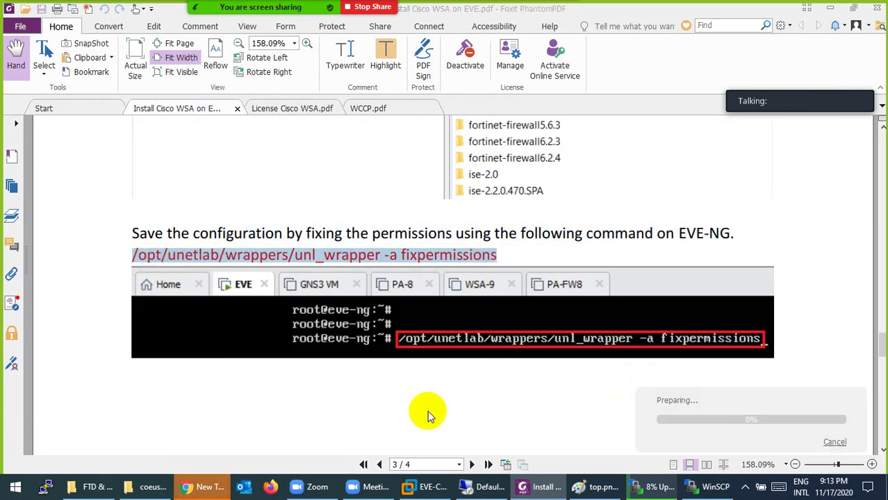
# Open 192.168.114.130 in Chrome and sign in to EVE-NG with the account's username and password.
pyautogui.click(201, 487)
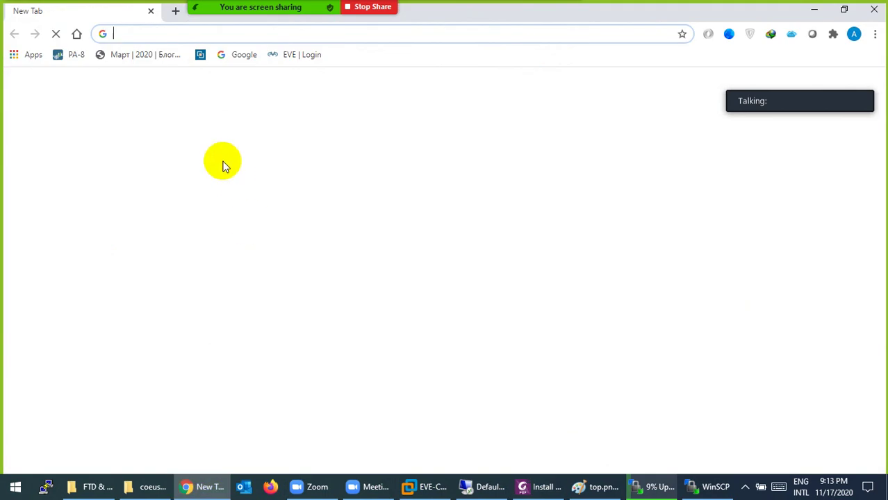
pyautogui.write('19')
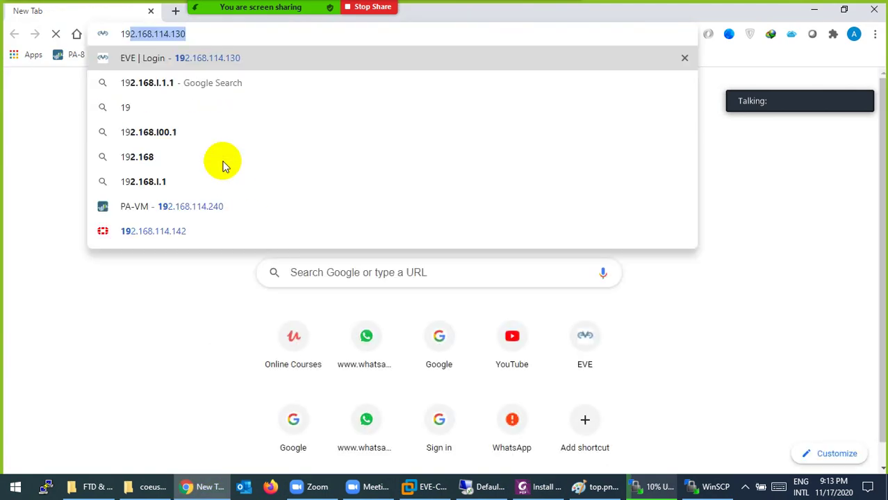
pyautogui.press('Return')
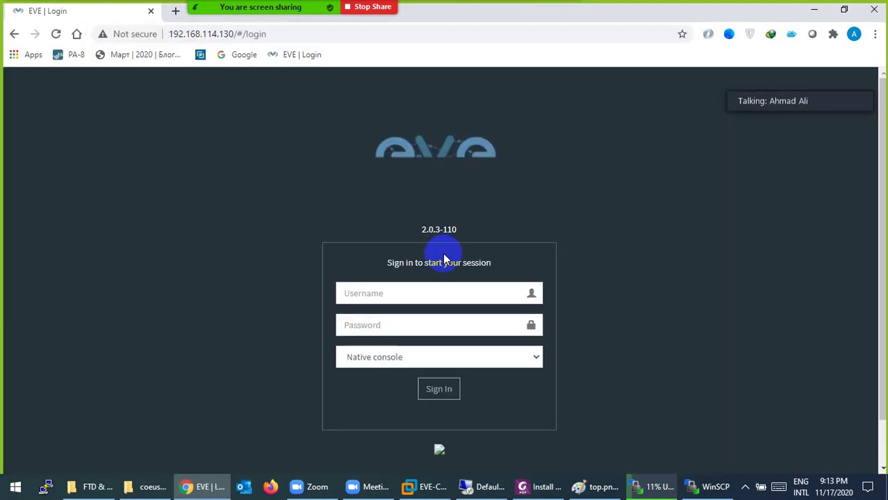
pyautogui.click(375, 295)
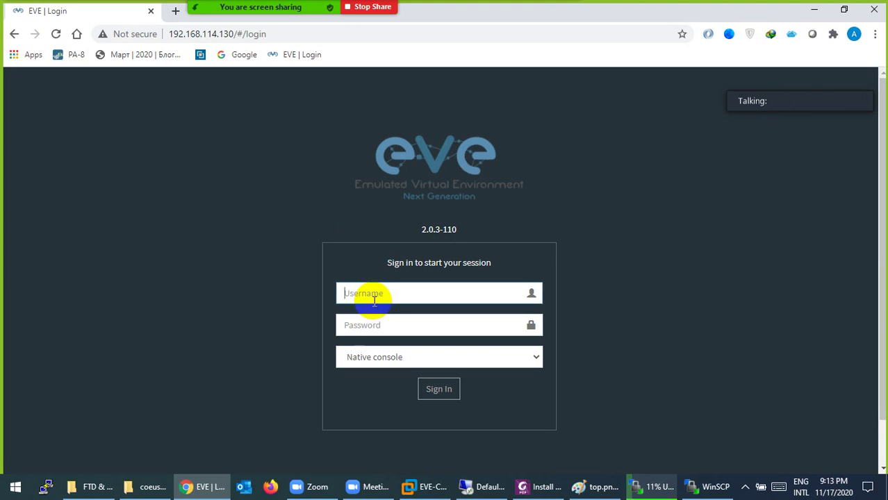
pyautogui.write('admin')
pyautogui.press('Tab')
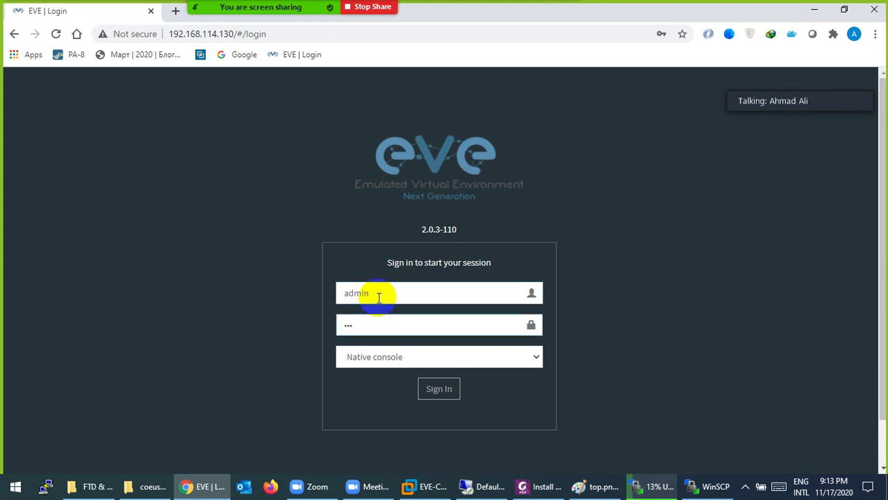
pyautogui.write('eve')
pyautogui.press('Return')
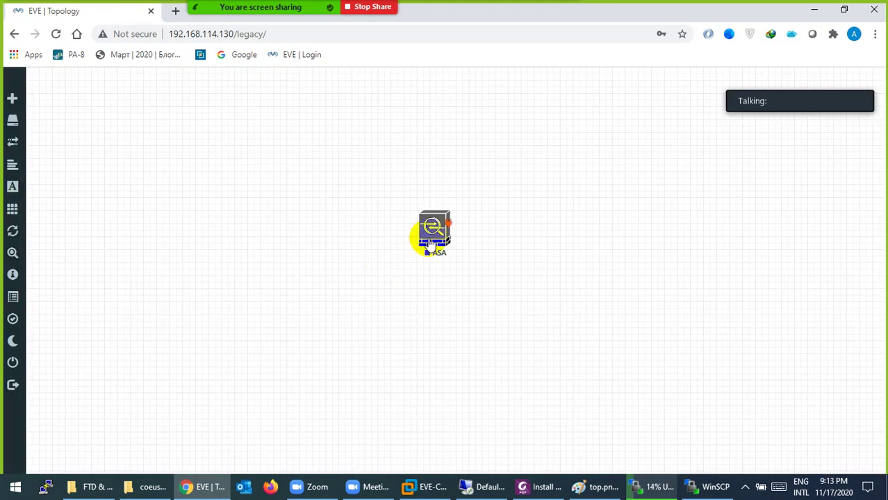
# Delete the ASA node from the lab topology and confirm the removal.
pyautogui.moveTo(430, 243); pyautogui.dragTo(292, 229)
pyautogui.rightClick(307, 223)
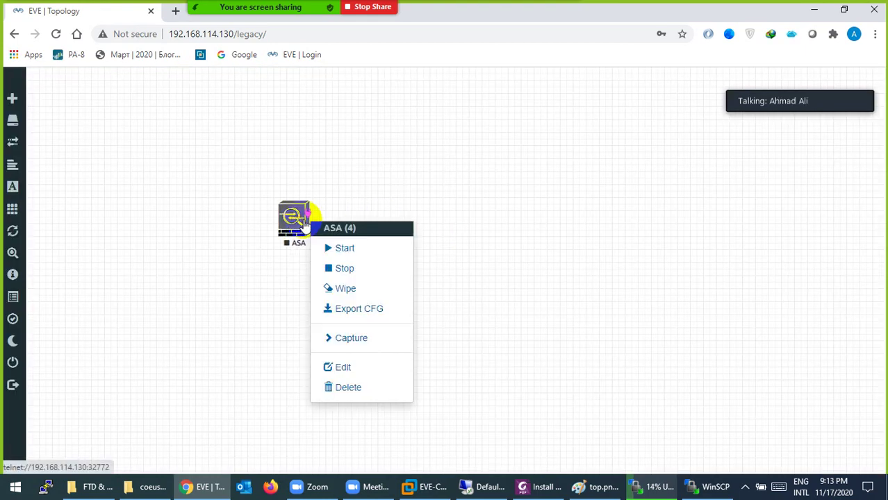
pyautogui.click(347, 387)
pyautogui.click(397, 166)
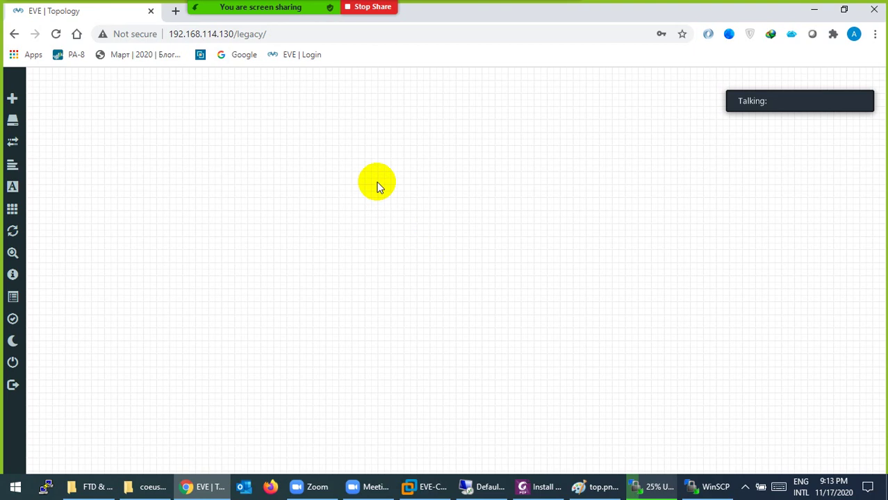
pyautogui.rightClick(377, 182)
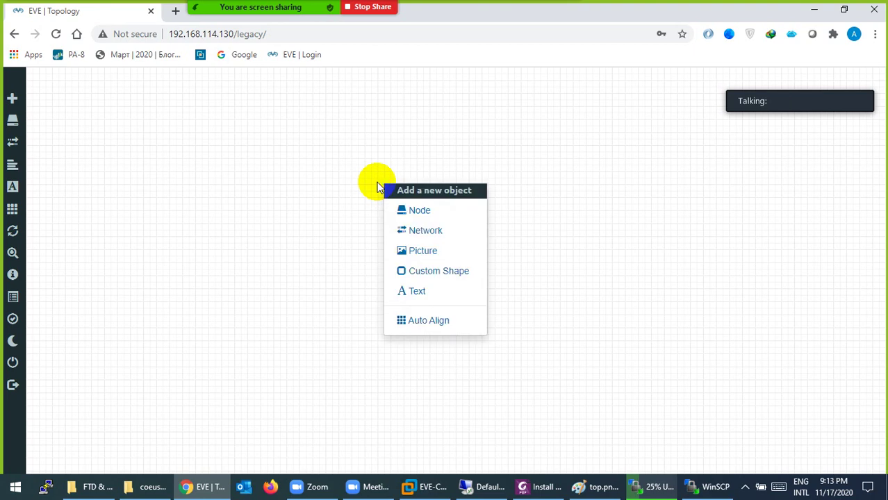
pyautogui.click(401, 210)
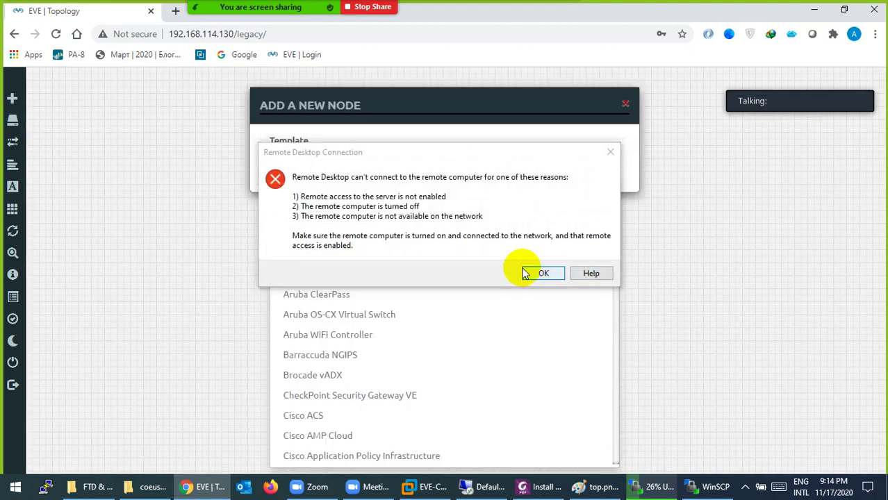
pyautogui.click(610, 152)
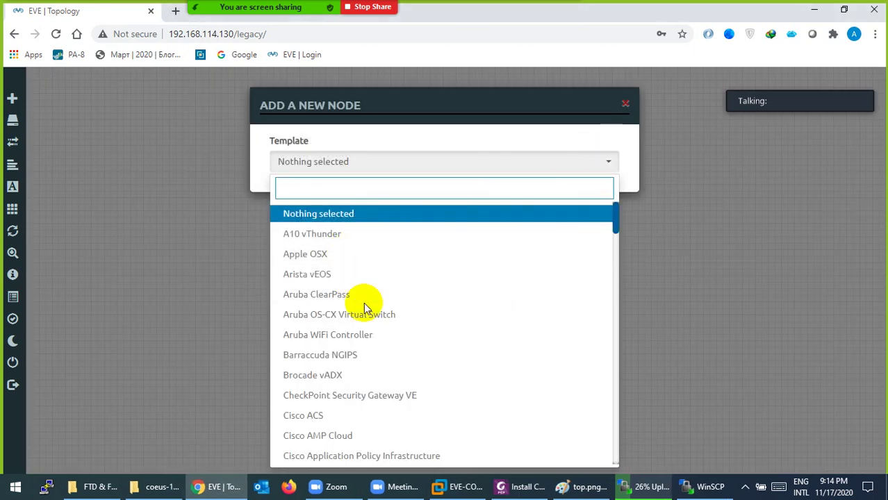
pyautogui.scroll(-1, 375, 323)
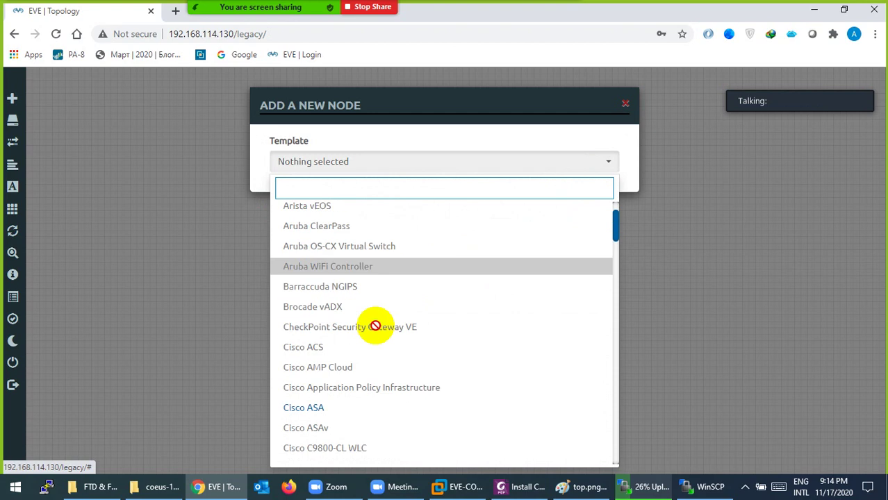
pyautogui.scroll(-5, 375, 326)
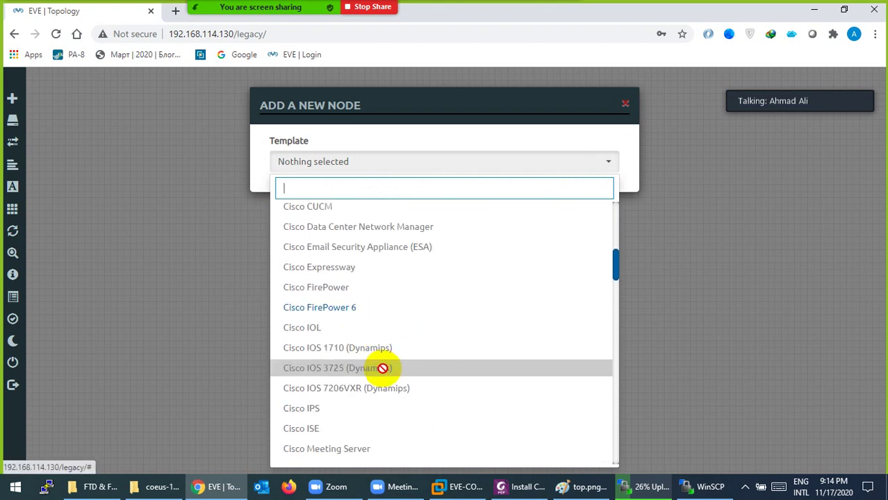
pyautogui.scroll(-2, 382, 368)
pyautogui.scroll(-2, 382, 369)
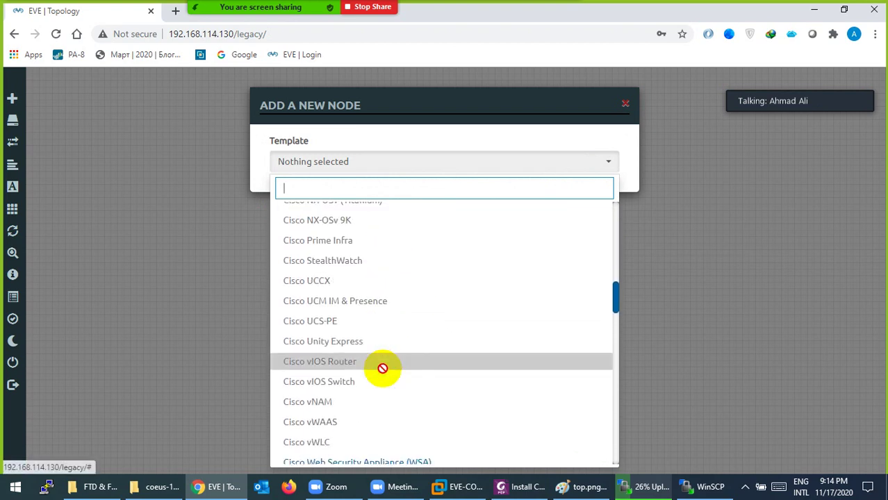
pyautogui.scroll(-2, 382, 368)
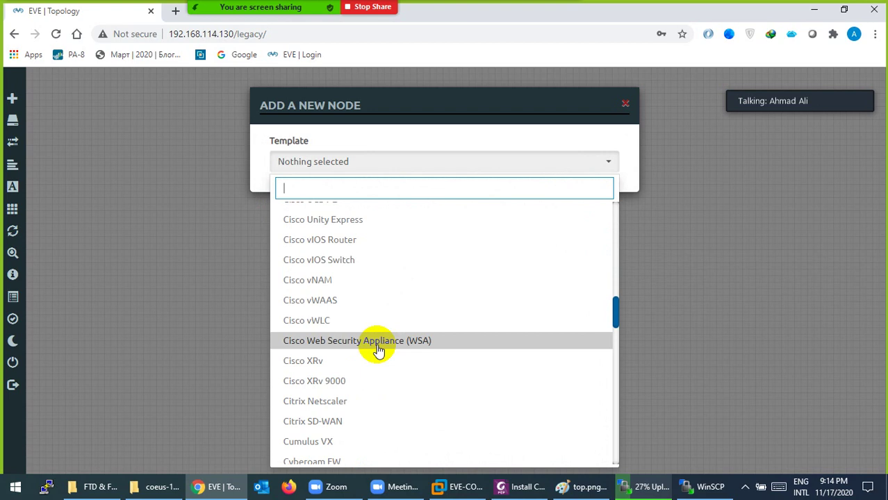
pyautogui.click(378, 349)
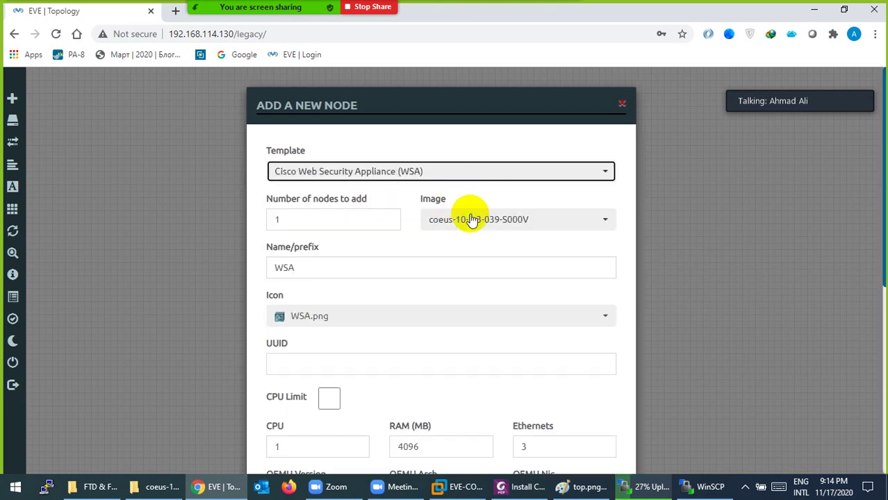
pyautogui.click(472, 221)
pyautogui.click(476, 244)
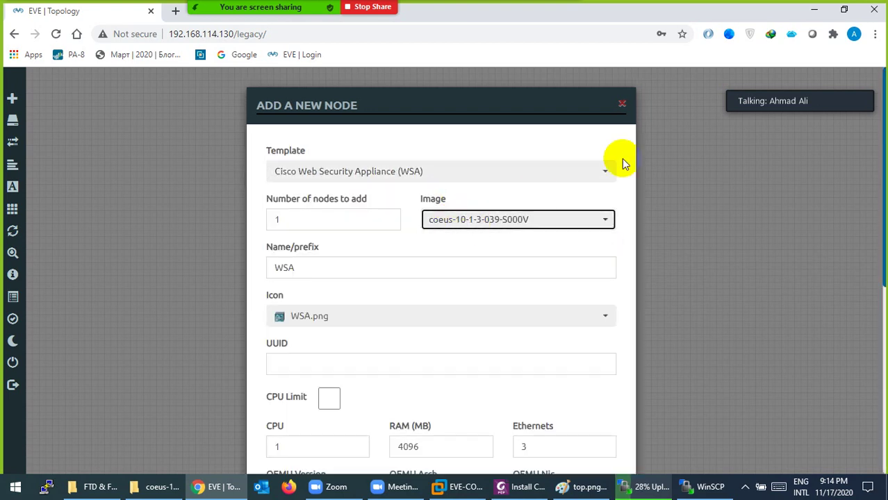
pyautogui.click(623, 107)
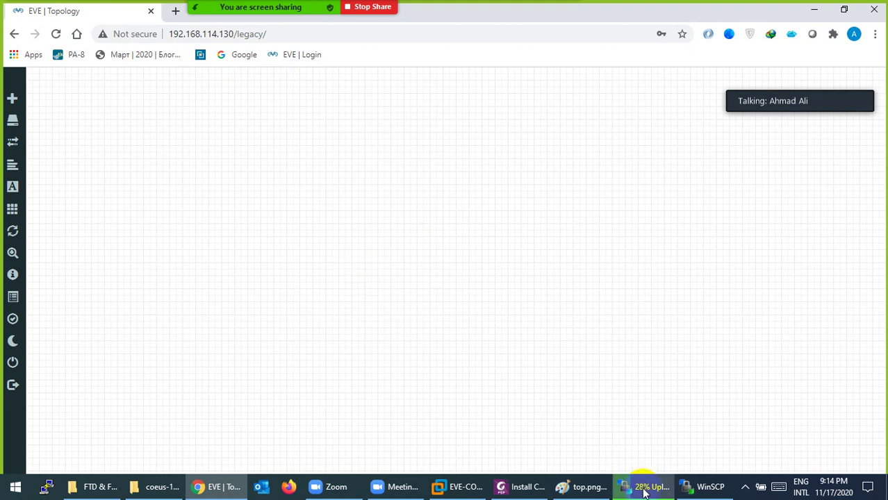
# Check the virtioa.qcow2 upload progress at 32%, then return to the WSA install guide PDF.
pyautogui.click(644, 488)
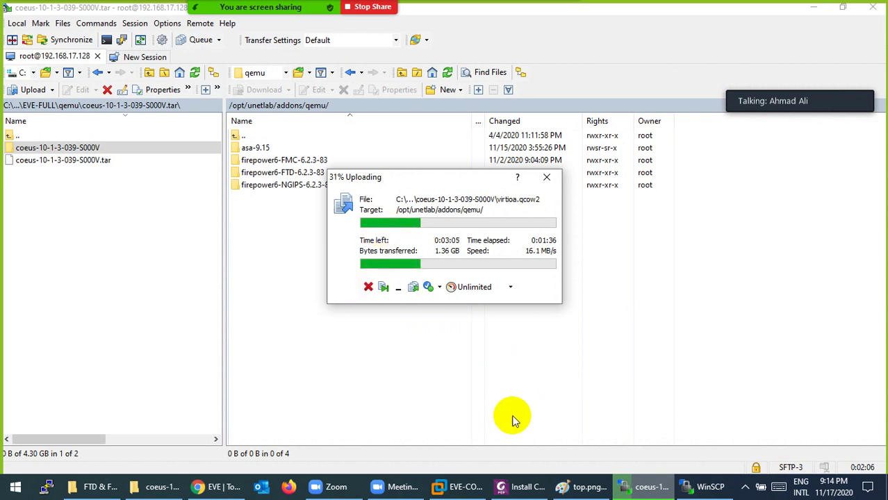
pyautogui.click(519, 486)
# Scroll the guide to page 2's step creating the coeus-10-1-3-039-S000V folder with octal 7777.
pyautogui.scroll(5, 432, 273)
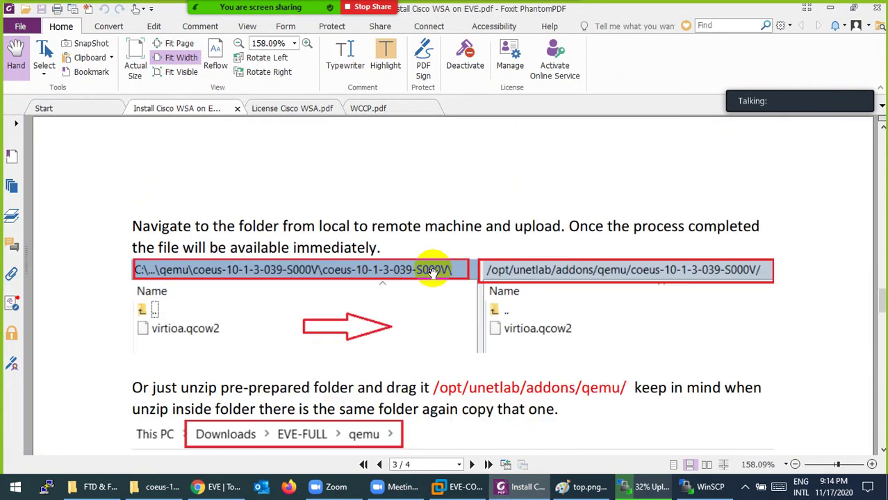
pyautogui.scroll(15, 433, 273)
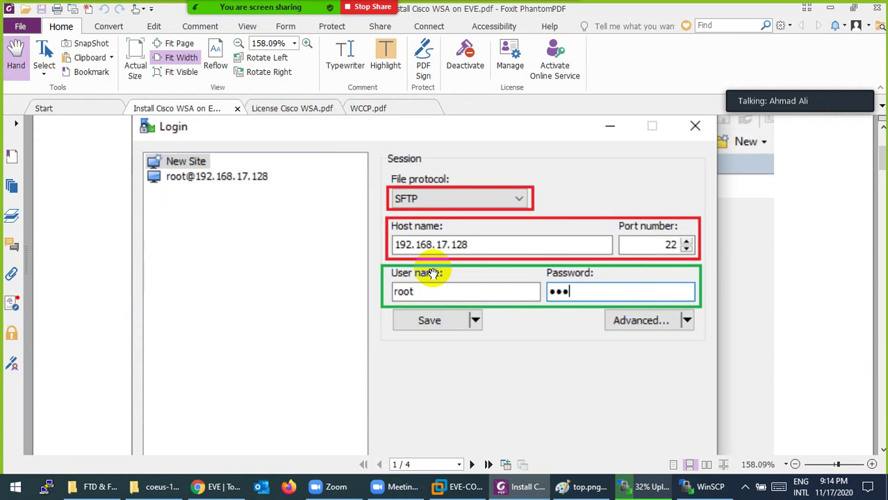
pyautogui.scroll(3, 433, 273)
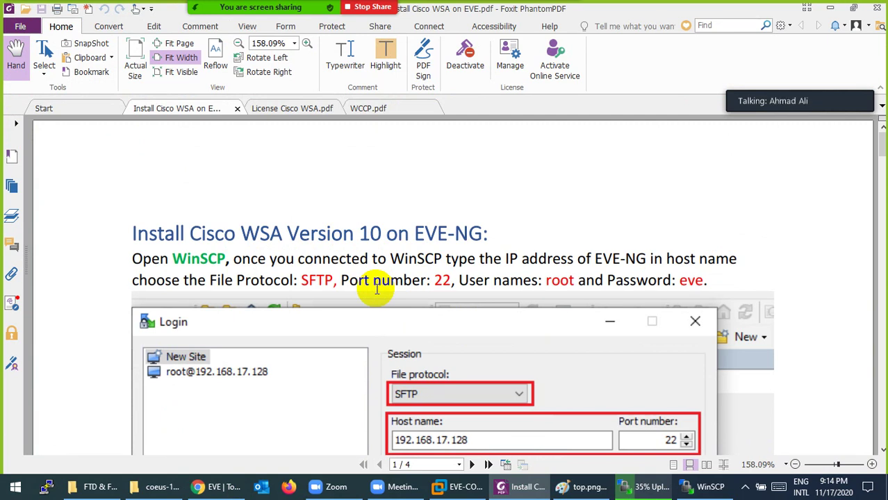
pyautogui.scroll(-10, 432, 273)
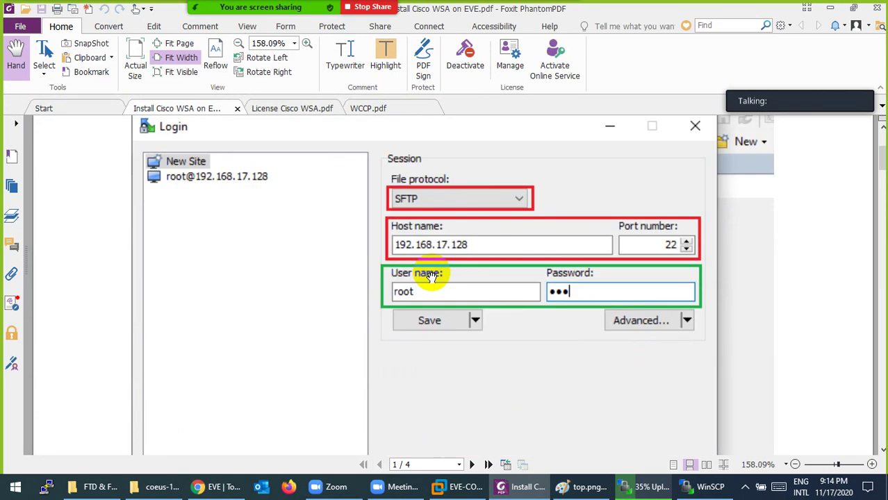
pyautogui.scroll(-3, 432, 273)
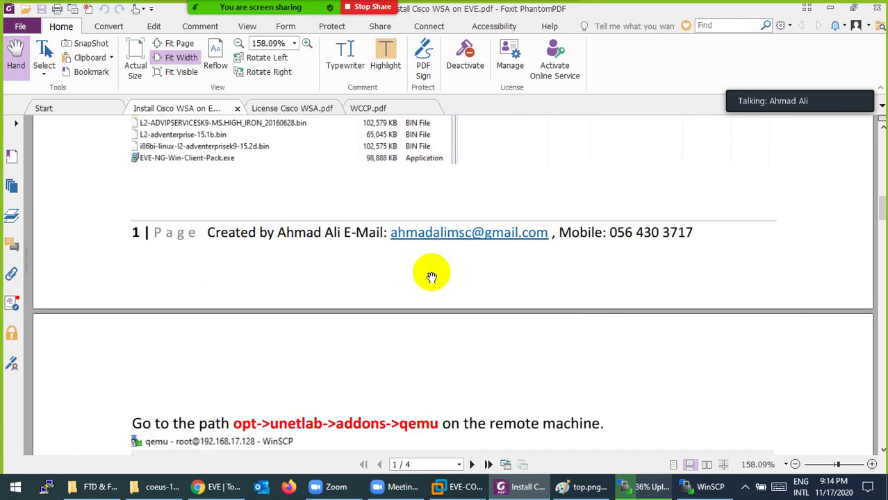
pyautogui.scroll(3, 428, 274)
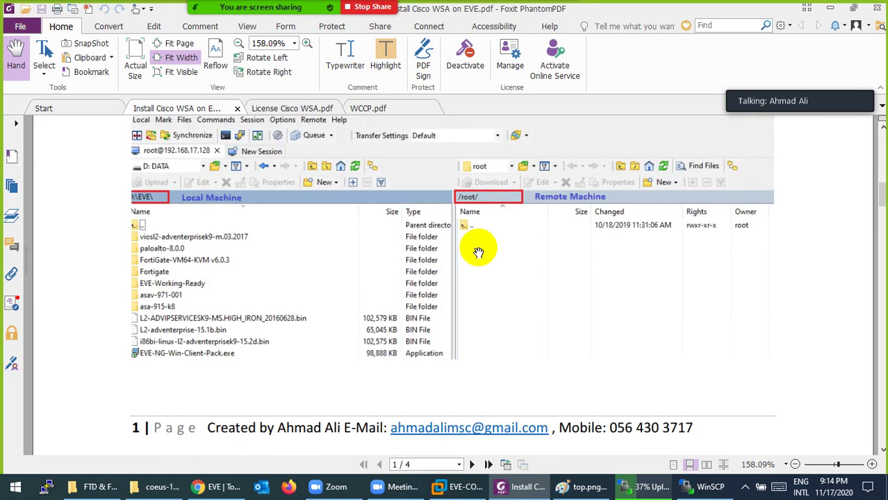
pyautogui.scroll(-11, 353, 248)
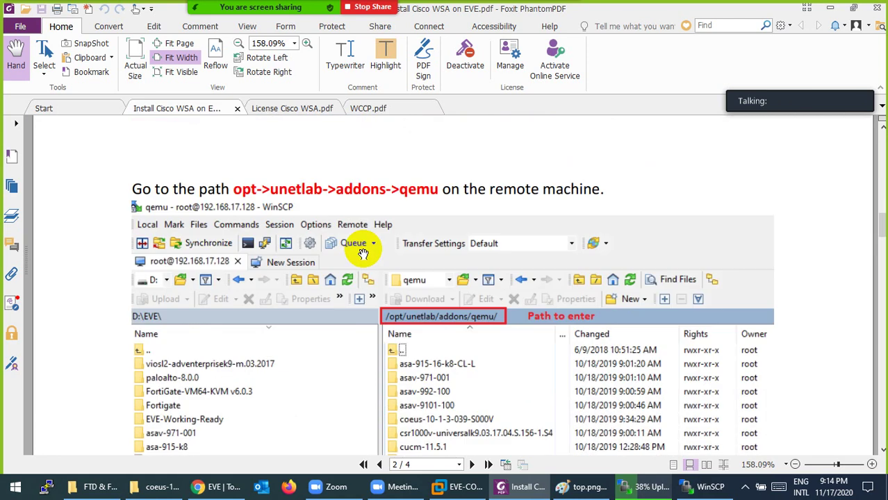
pyautogui.scroll(-1, 387, 205)
pyautogui.scroll(-3, 431, 256)
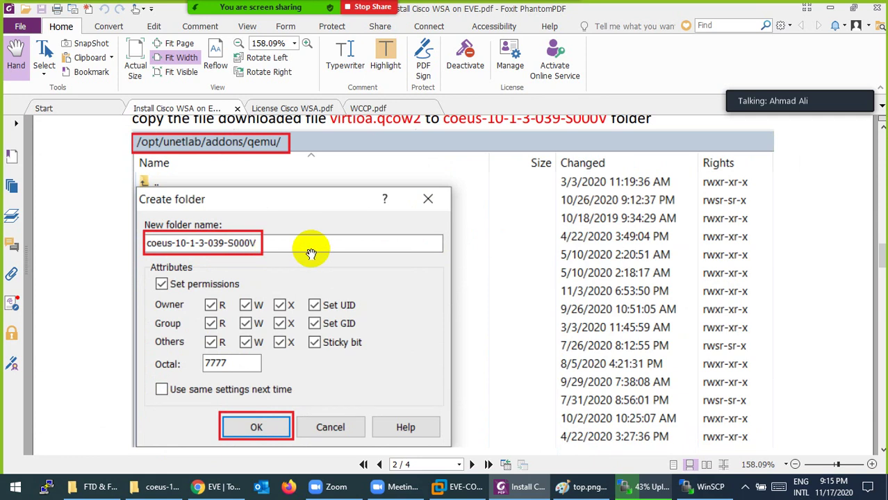
# Scroll past the fix-permissions command to page 4's step for adding a Cisco WSA node.
pyautogui.scroll(2, 312, 254)
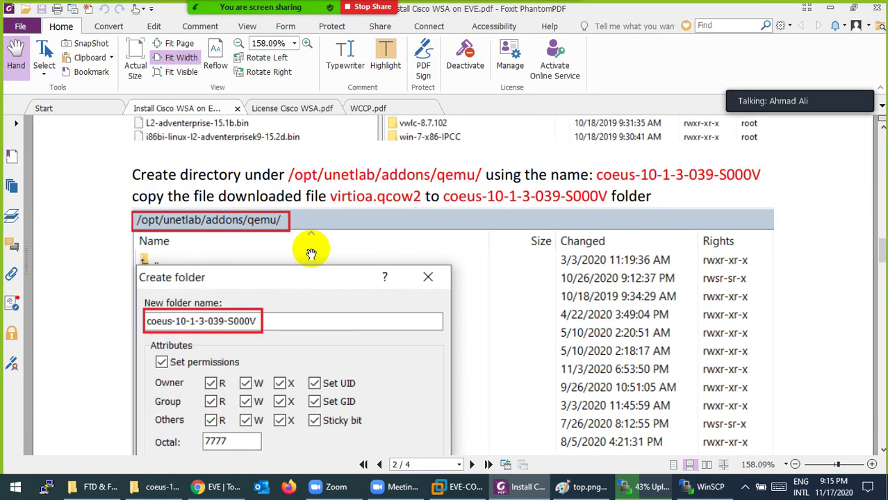
pyautogui.scroll(-10, 311, 253)
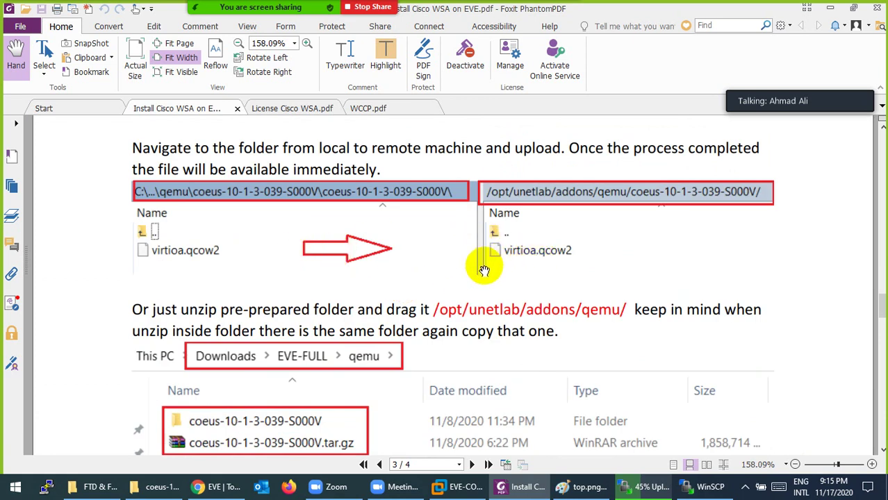
pyautogui.scroll(-3, 485, 270)
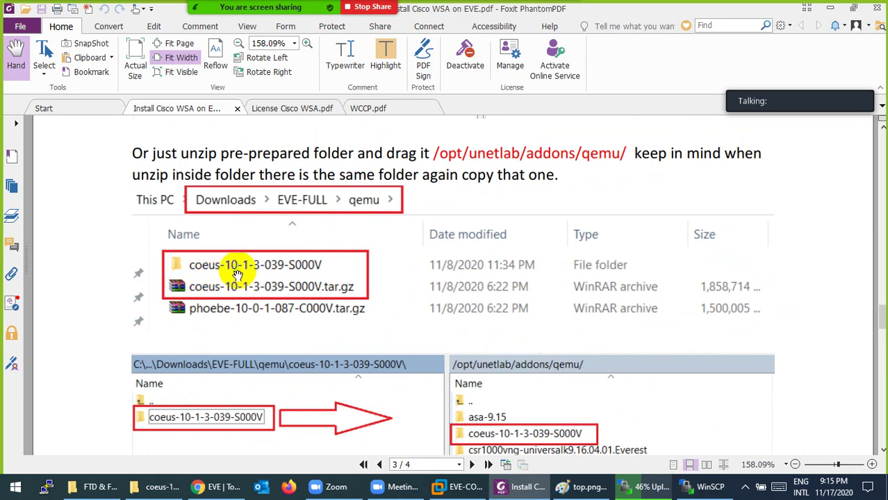
pyautogui.scroll(-3, 309, 274)
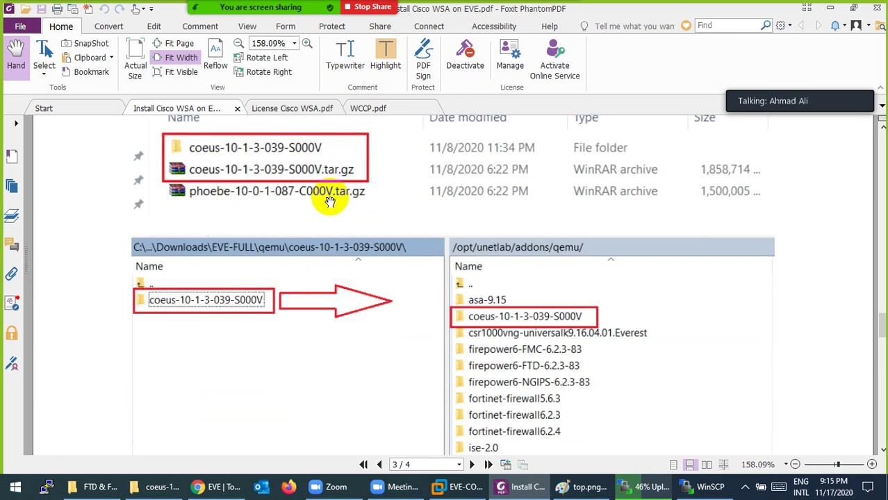
pyautogui.scroll(-1, 327, 221)
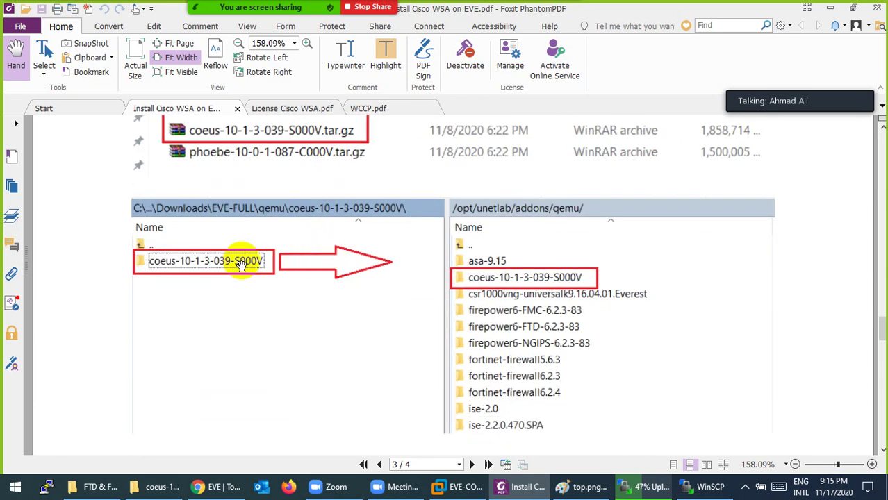
pyautogui.scroll(-5, 537, 283)
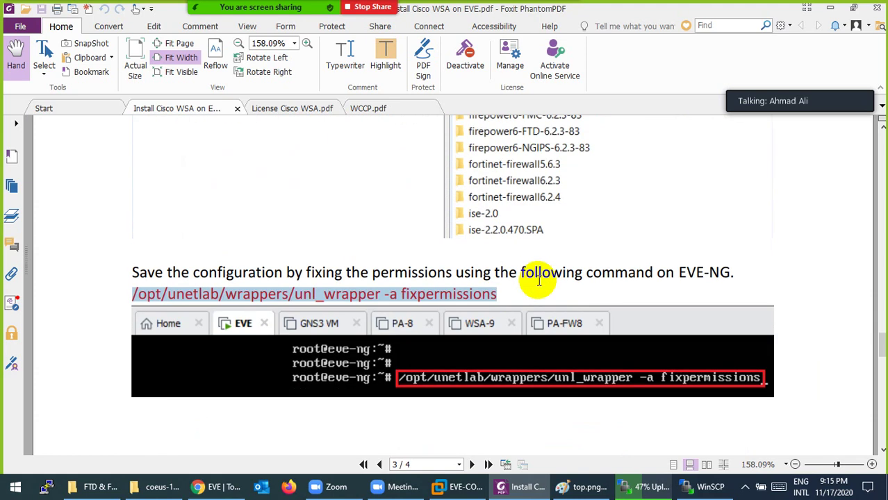
pyautogui.scroll(-4, 539, 281)
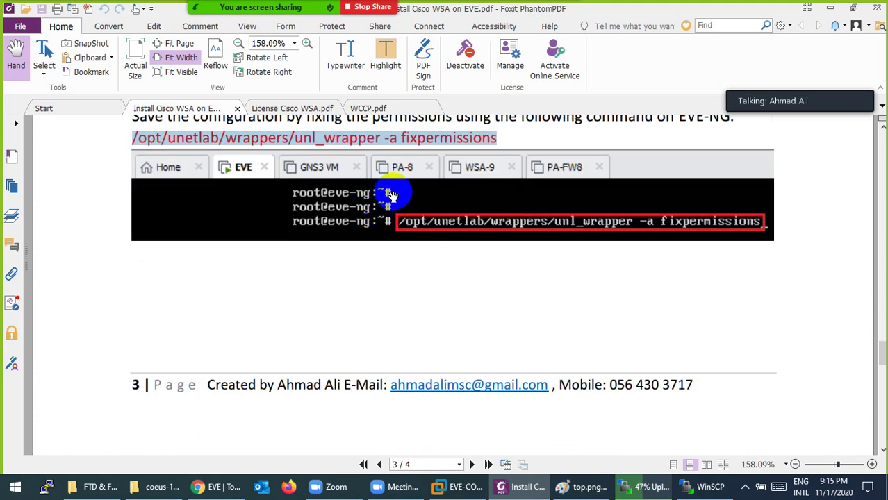
pyautogui.scroll(-7, 391, 198)
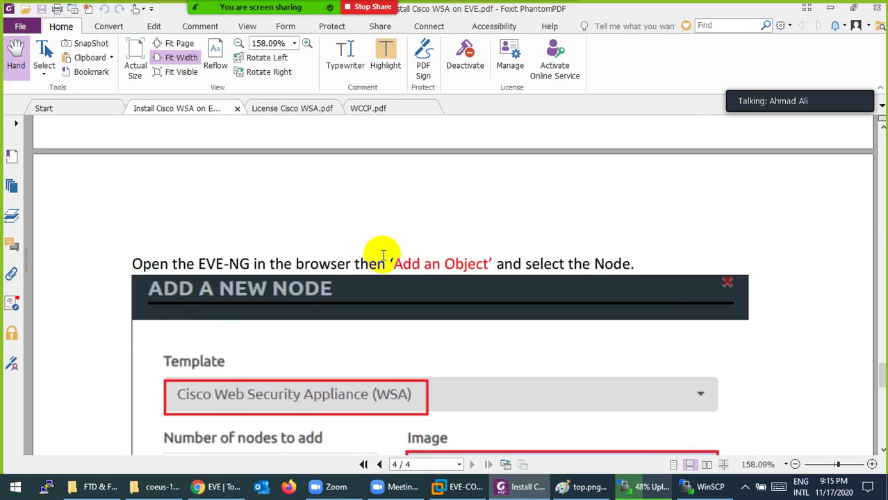
# Highlight the default username 'admin' and the default password in the guide's WSA console login line.
pyautogui.scroll(-10, 384, 255)
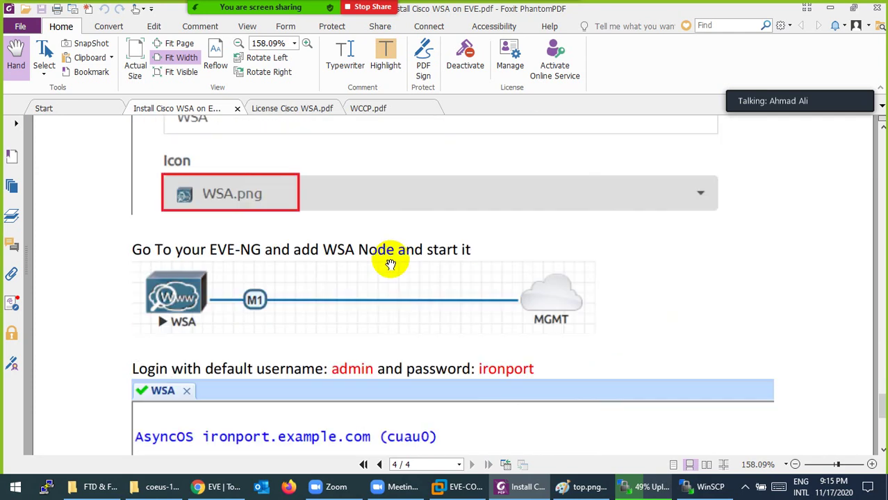
pyautogui.scroll(-5, 391, 264)
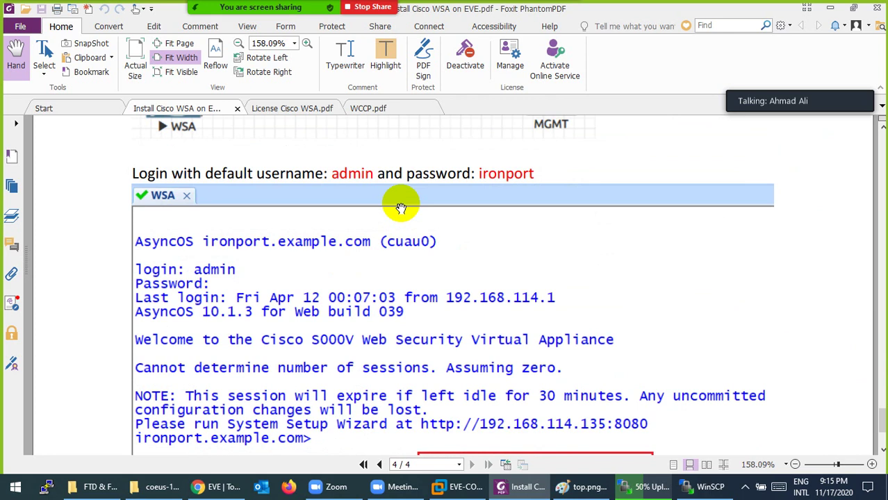
pyautogui.moveTo(332, 173); pyautogui.dragTo(374, 175)
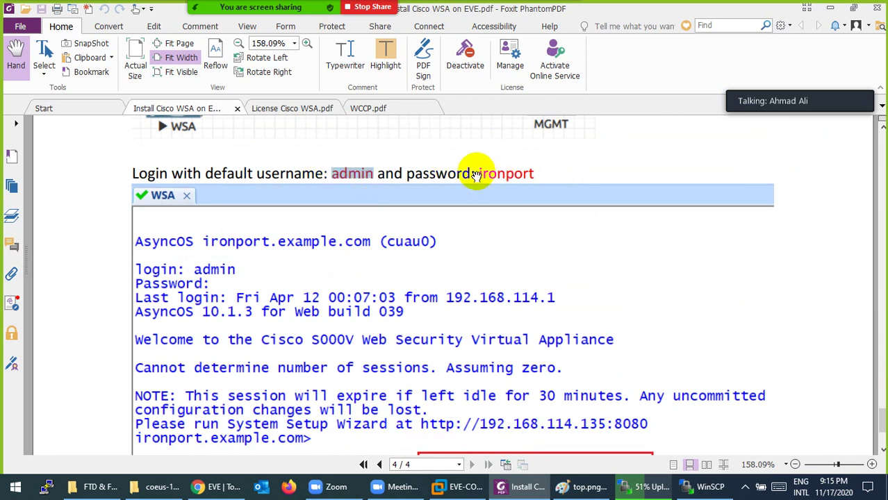
pyautogui.moveTo(478, 175); pyautogui.dragTo(535, 174)
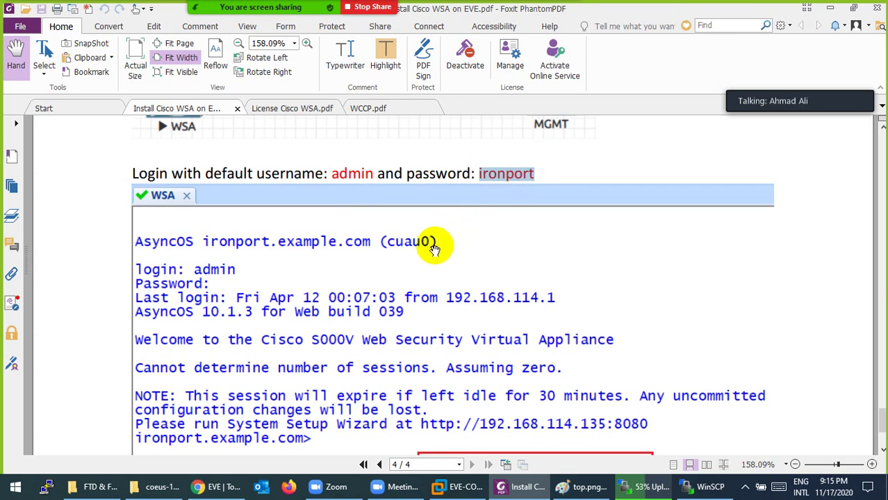
pyautogui.scroll(-1, 434, 250)
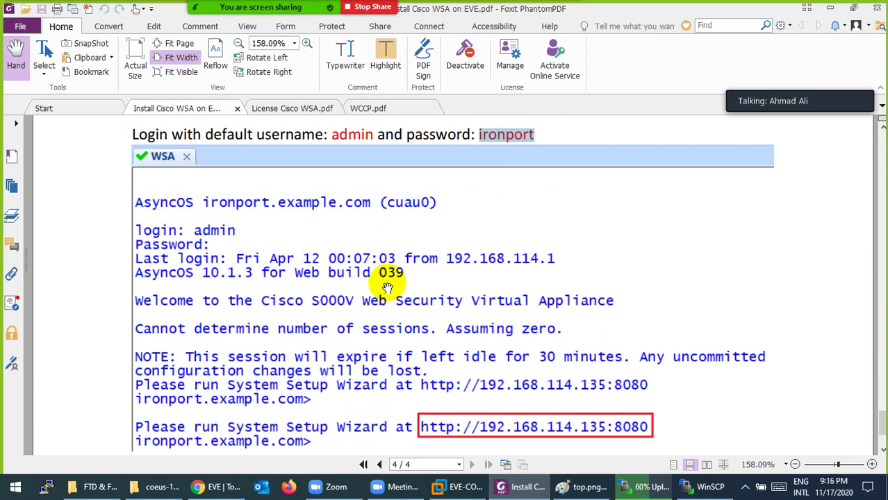
pyautogui.scroll(-1, 387, 287)
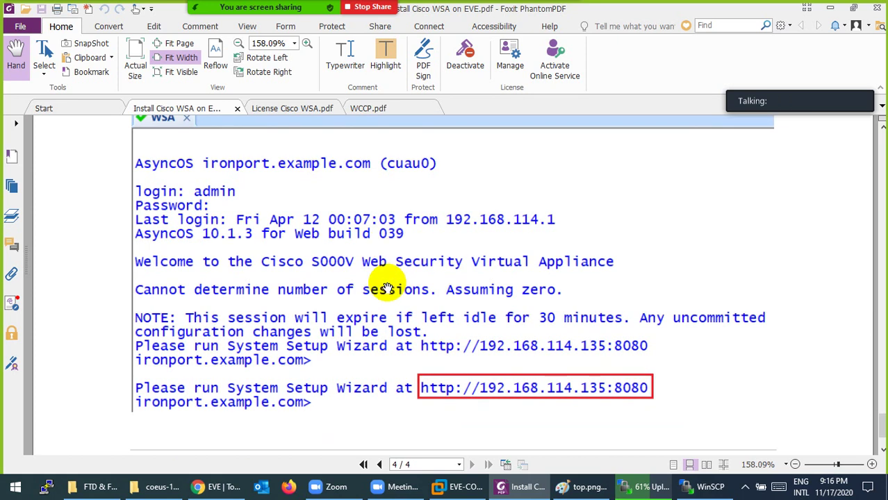
pyautogui.scroll(-2, 387, 287)
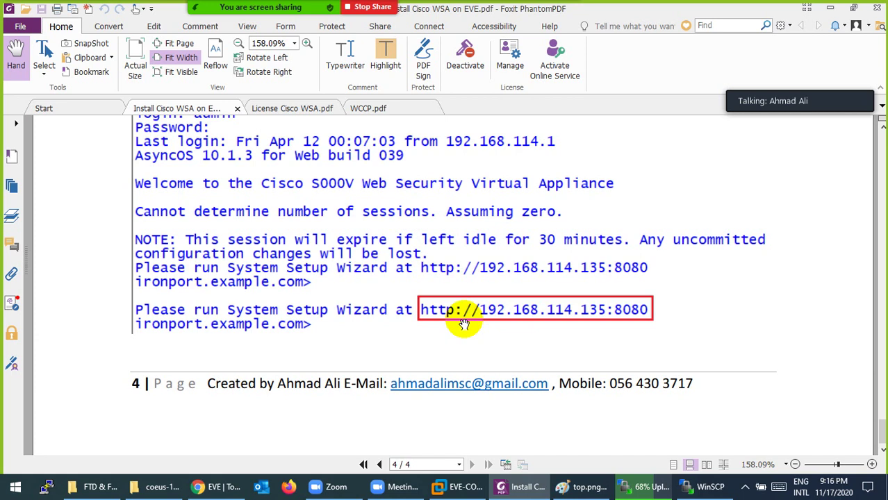
pyautogui.scroll(-1, 443, 325)
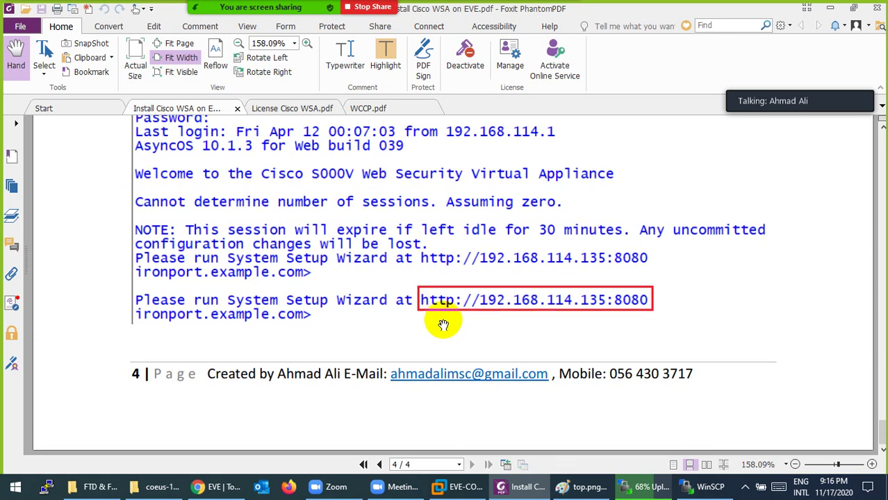
pyautogui.scroll(5, 444, 325)
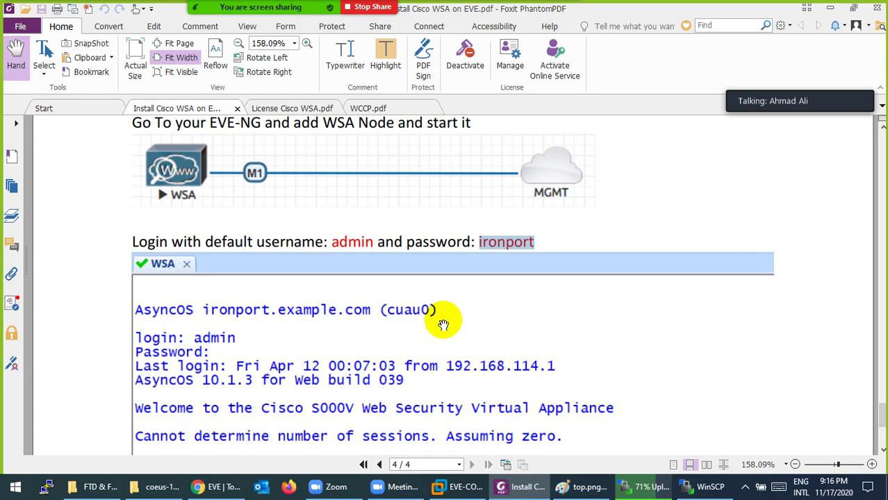
# Restore WinSCP to confirm coeus-10-1-3-039-S000V finished uploading to /opt/unetlab/addons/qemu/.
pyautogui.click(635, 484)
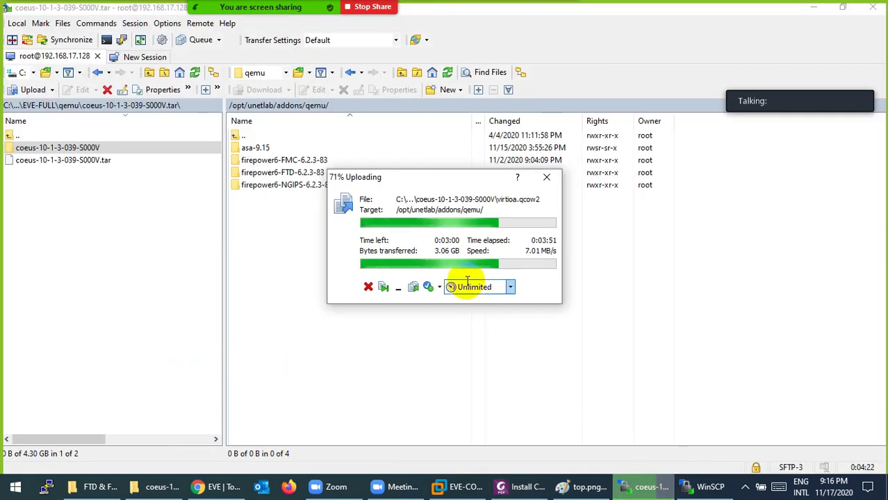
pyautogui.click(640, 482)
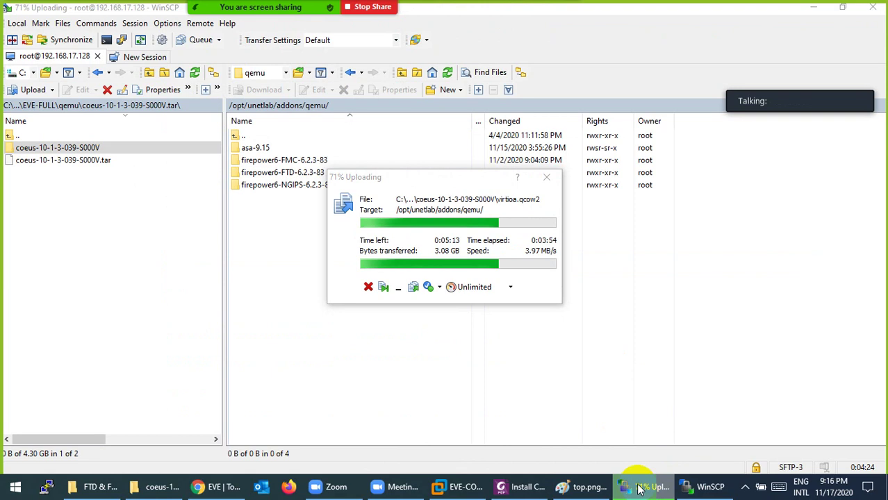
pyautogui.click(520, 486)
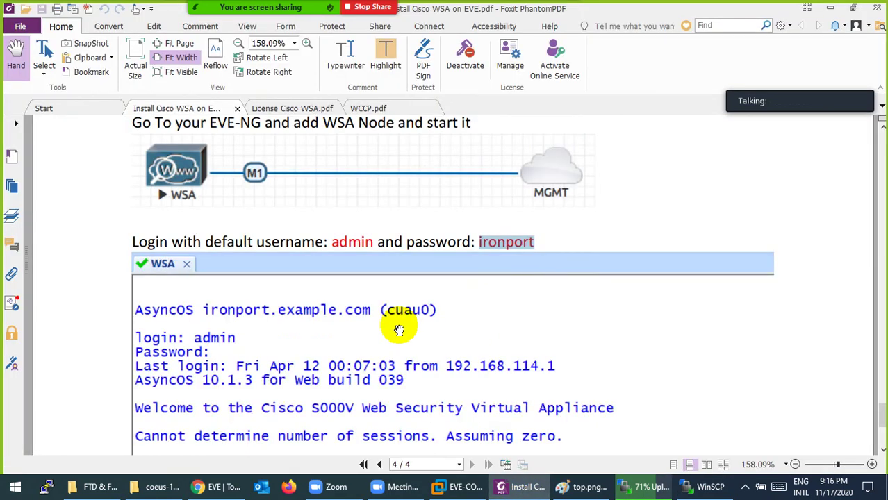
pyautogui.scroll(3, 399, 330)
pyautogui.scroll(3, 399, 330)
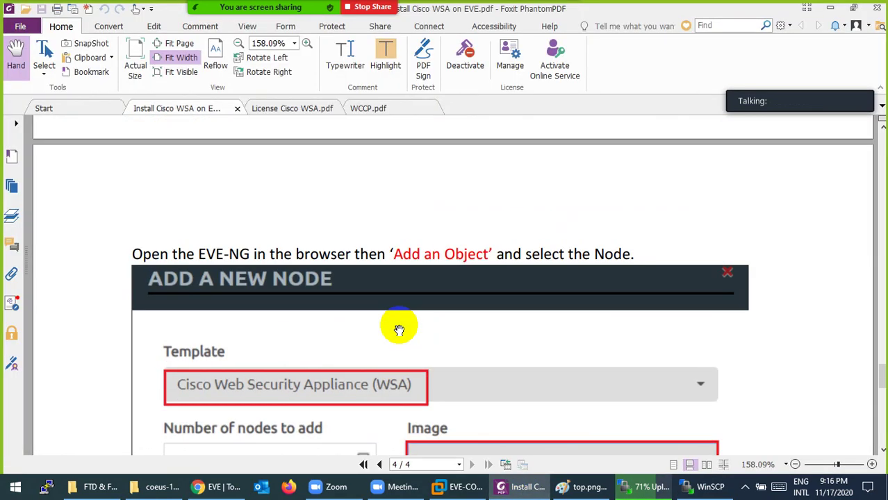
pyautogui.click(744, 487)
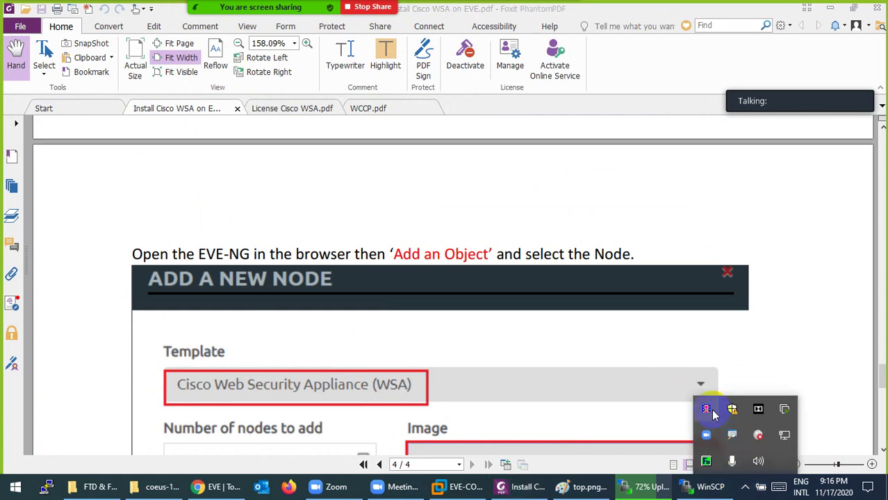
pyautogui.click(710, 409)
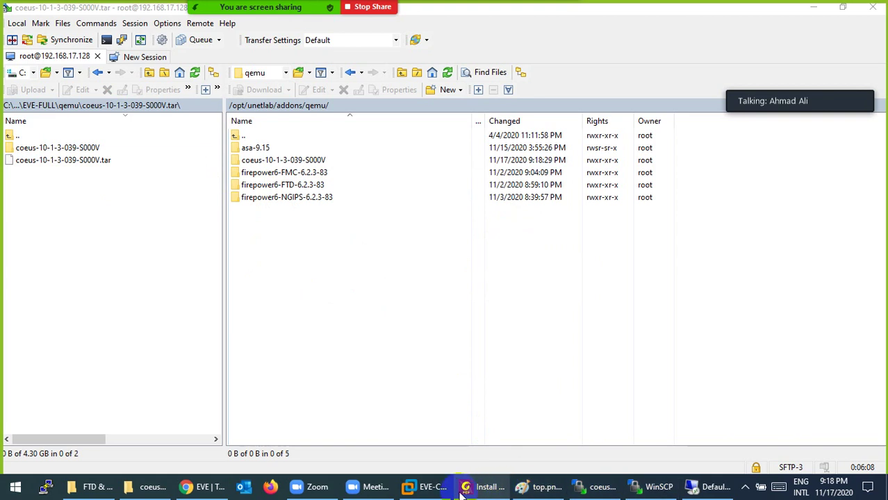
# Log in to the EVE-NG VM console as root with the root password.
pyautogui.click(421, 488)
pyautogui.click(303, 151)
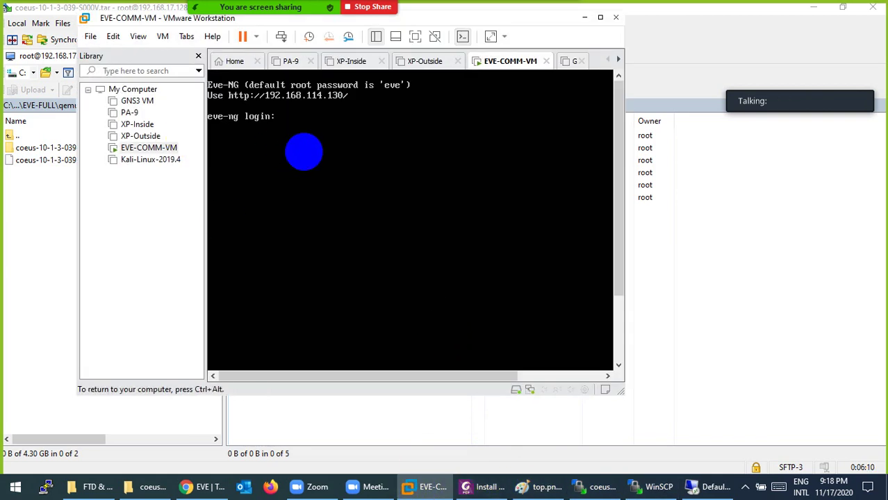
pyautogui.write('root')
pyautogui.press('Return')
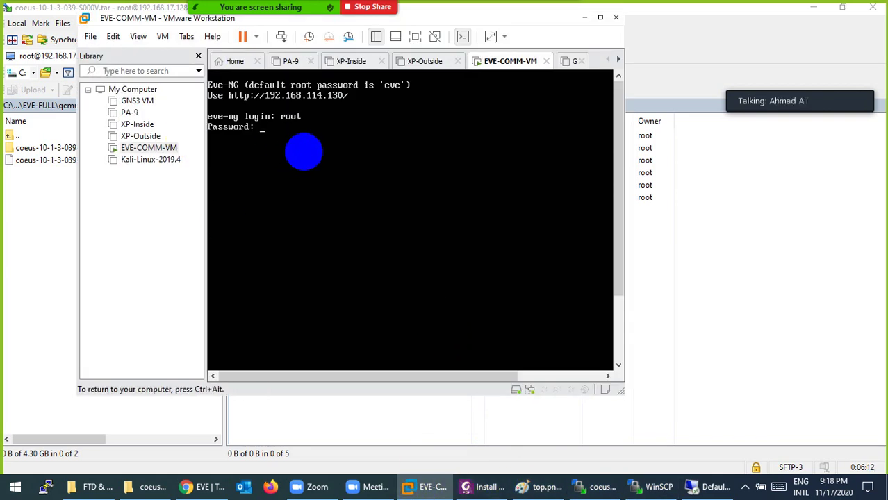
pyautogui.write('eve')
pyautogui.press('Return')
# Paste and run the fixpermissions command at the EVE root prompt.
pyautogui.hotkey('ctrl', 'alt')
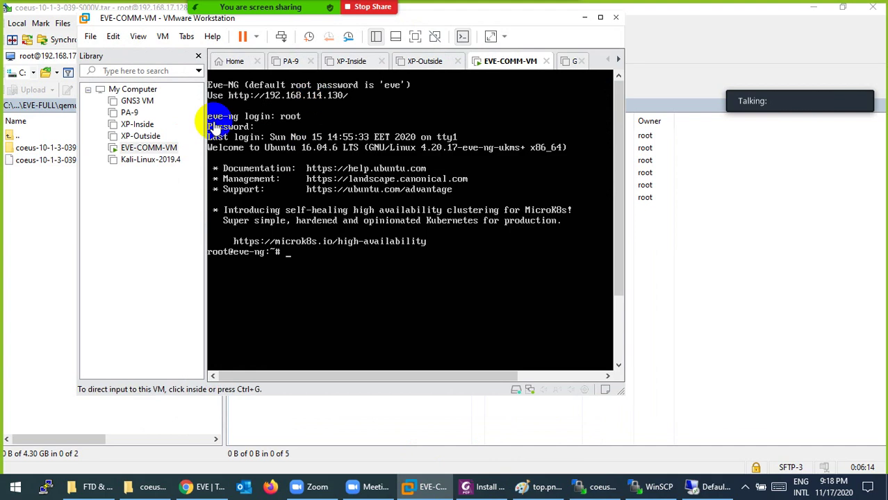
pyautogui.click(113, 36)
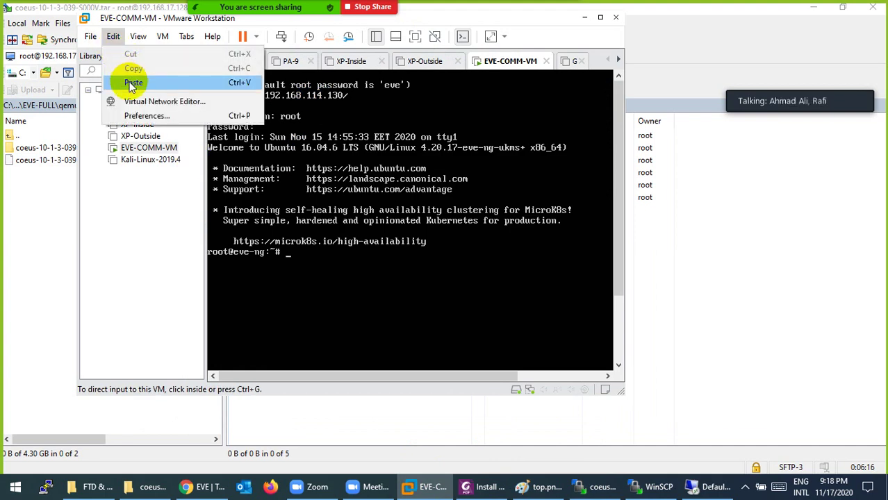
pyautogui.click(129, 83)
pyautogui.click(344, 235)
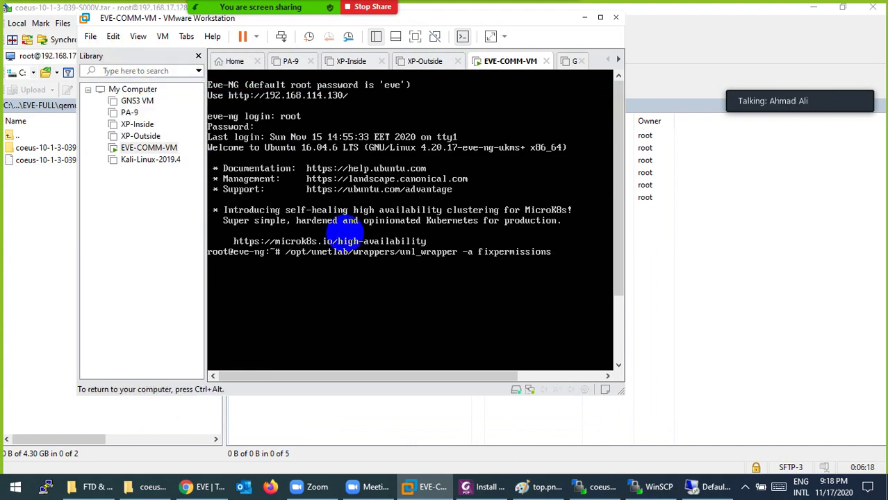
pyautogui.press('Return')
pyautogui.hotkey('ctrl', 'alt')
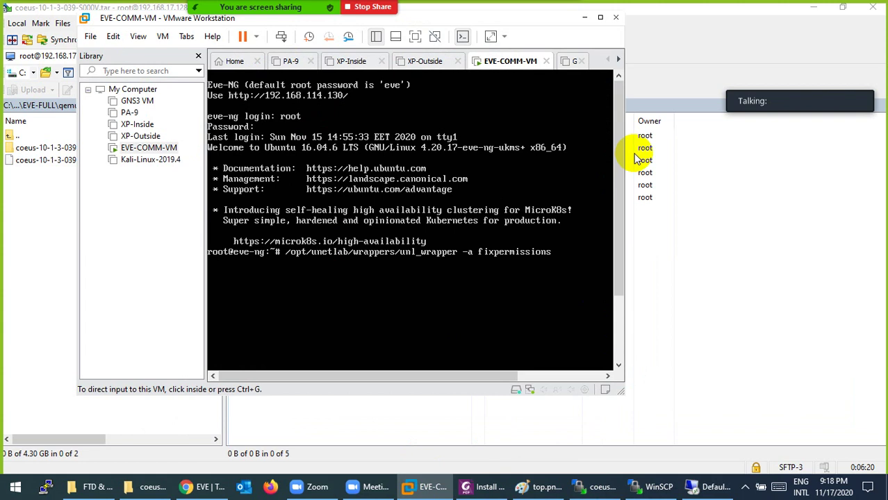
# Close WinSCP, confirming session termination and dismissing the Login dialog.
pyautogui.click(584, 16)
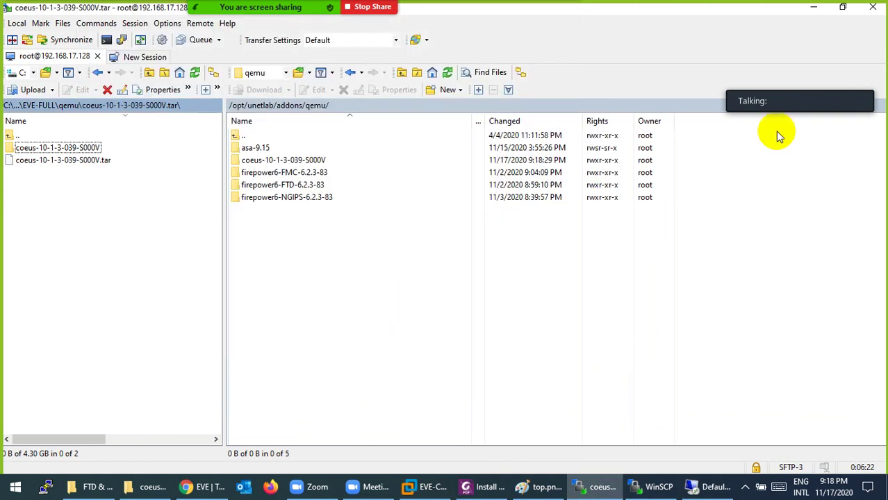
pyautogui.click(873, 7)
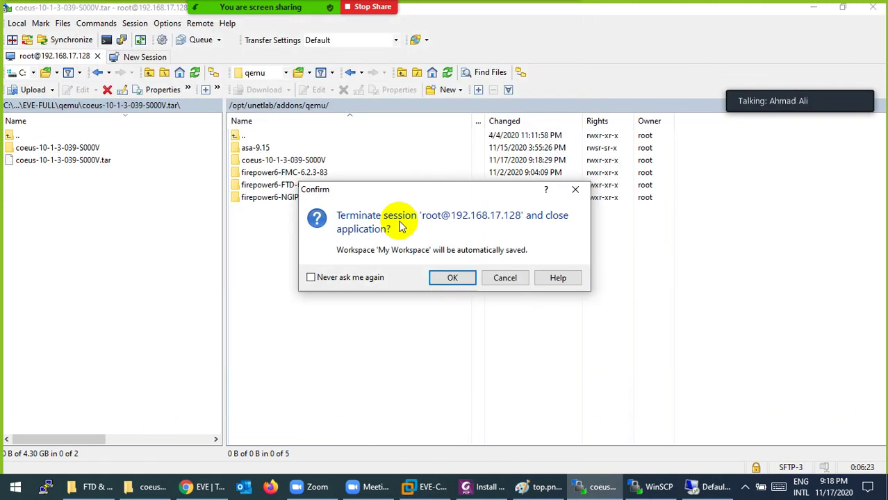
pyautogui.click(448, 279)
pyautogui.click(546, 346)
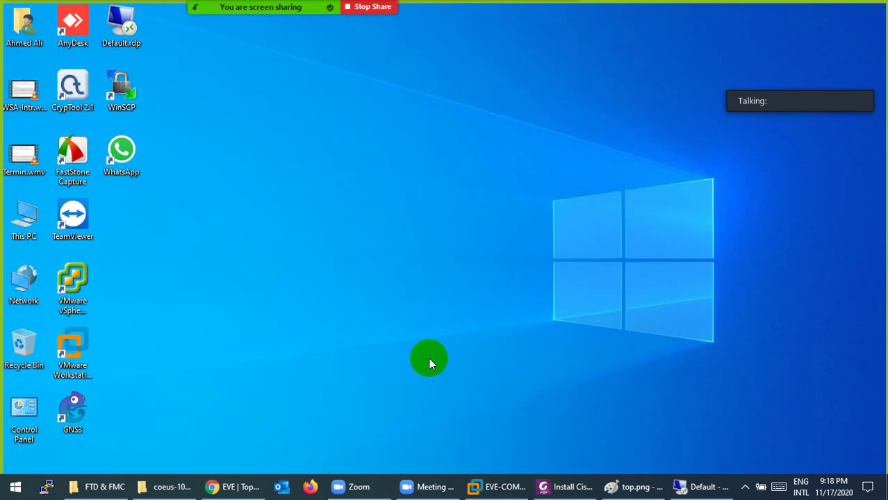
# Add a Cisco Web Security Appliance (WSA) node to the lab, found by searching 'wsa'.
pyautogui.click(208, 486)
pyautogui.rightClick(430, 212)
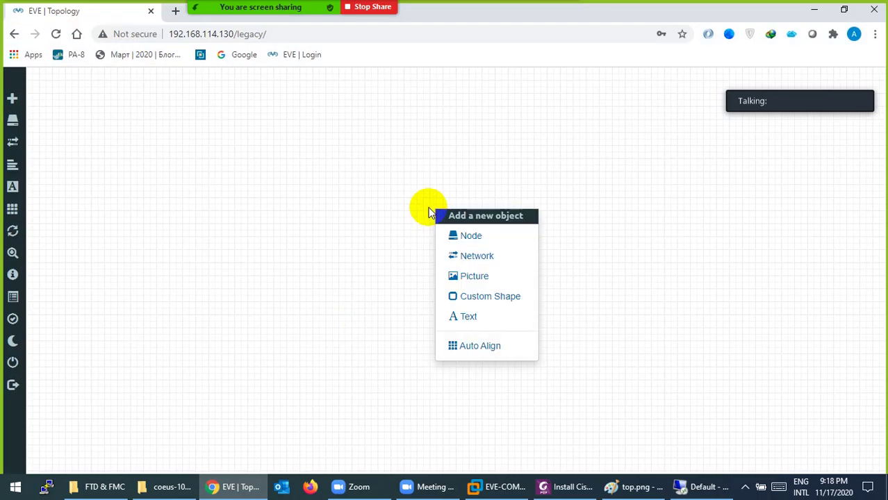
pyautogui.click(452, 235)
pyautogui.write('w')
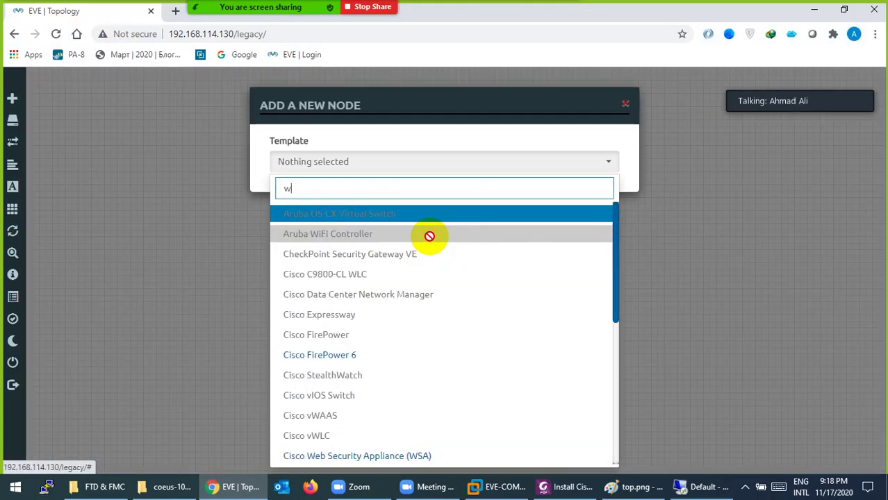
pyautogui.write('sa')
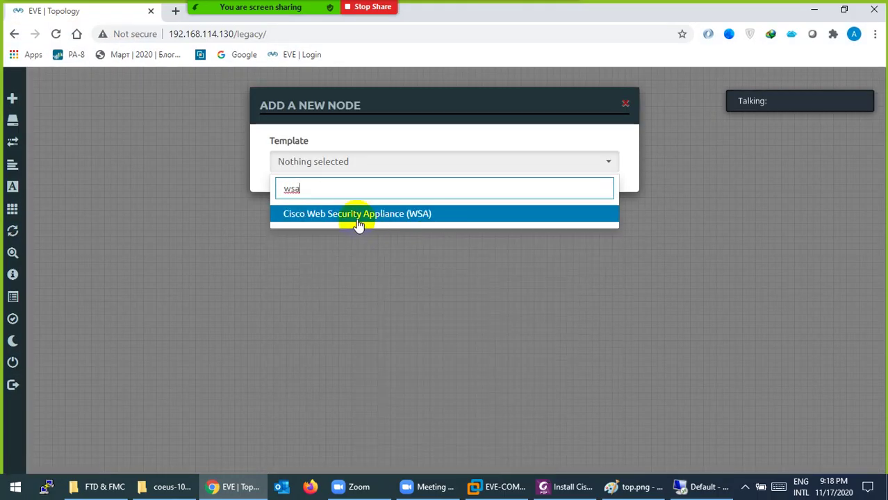
pyautogui.click(357, 221)
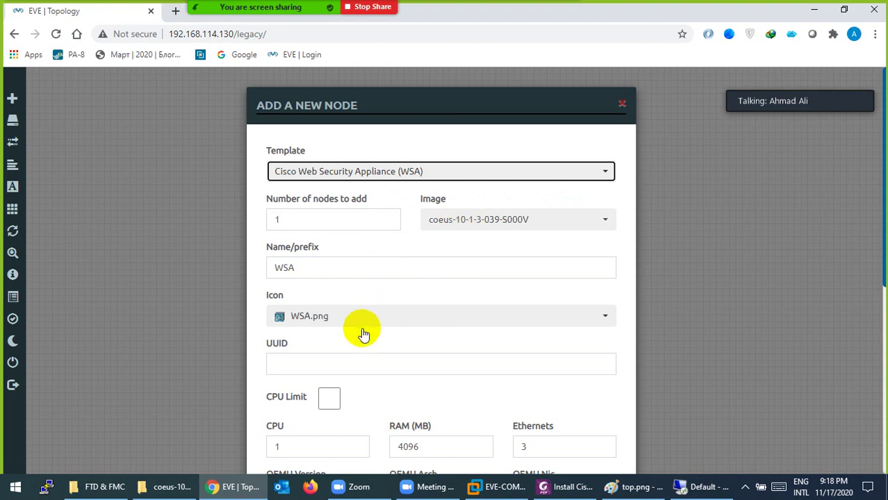
pyautogui.scroll(-5, 347, 354)
pyautogui.click(376, 433)
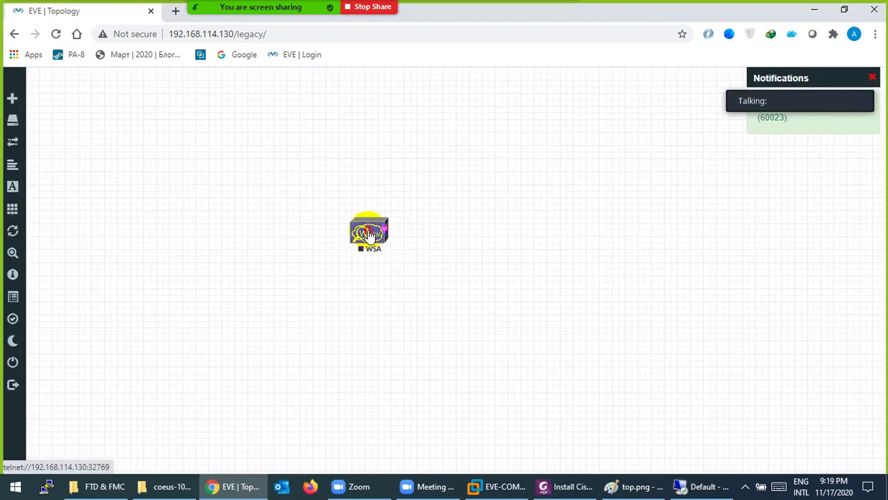
# Start the WSA node and open its console in SecureCRT.
pyautogui.rightClick(369, 235)
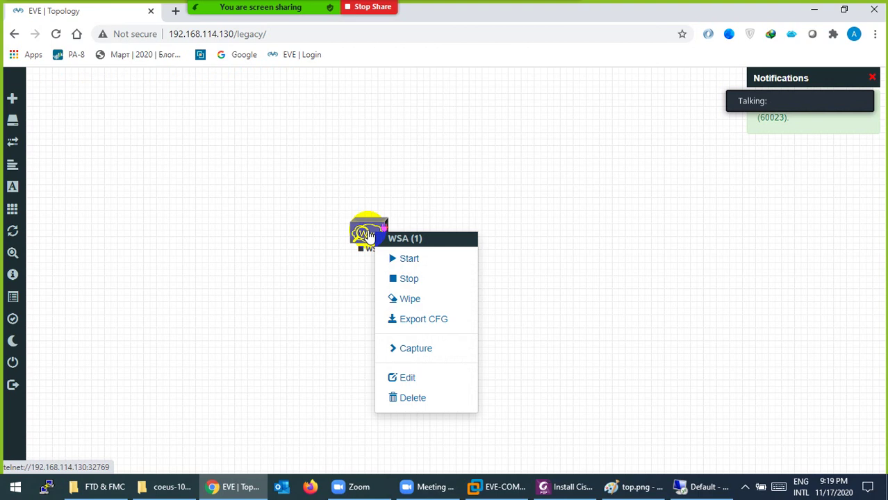
pyautogui.click(407, 259)
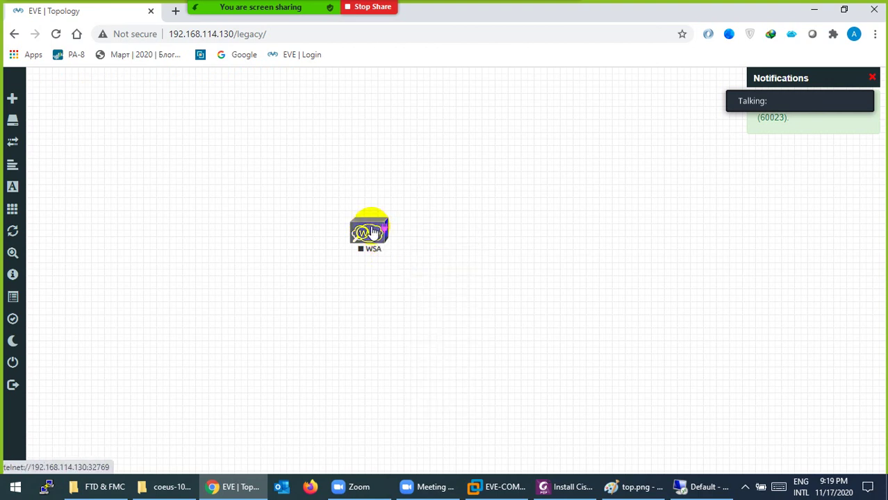
pyautogui.click(365, 234)
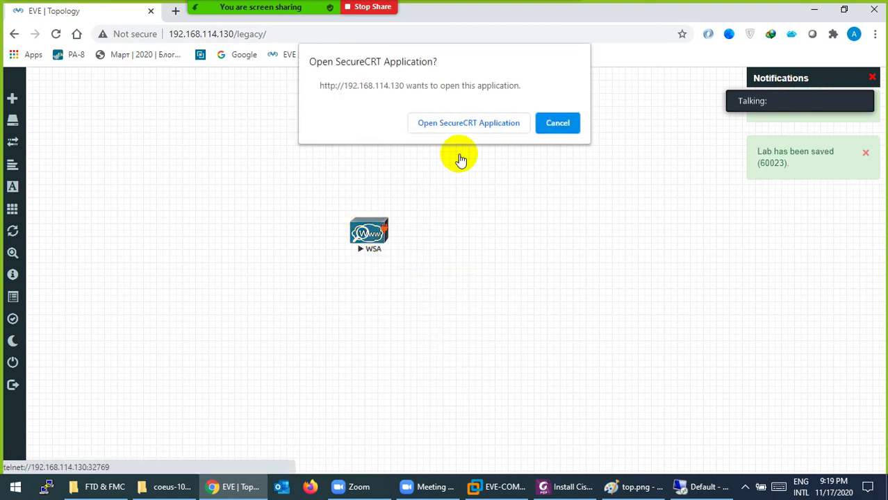
pyautogui.click(474, 122)
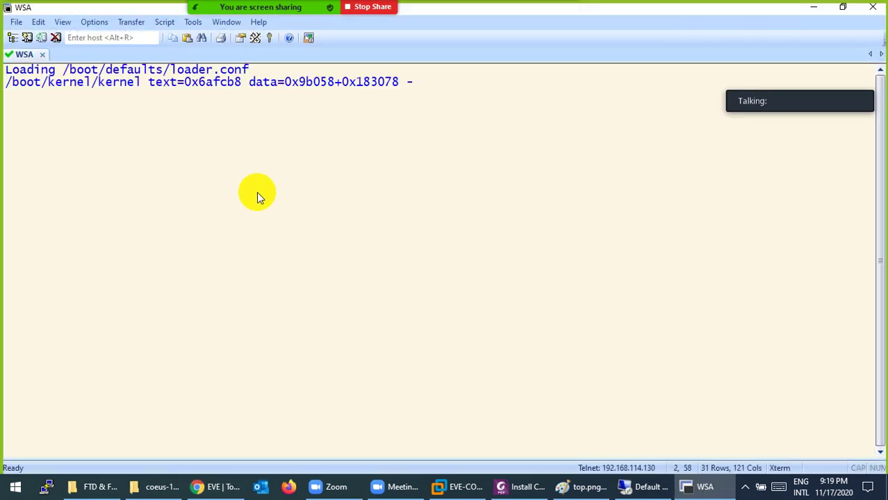
pyautogui.click(501, 480)
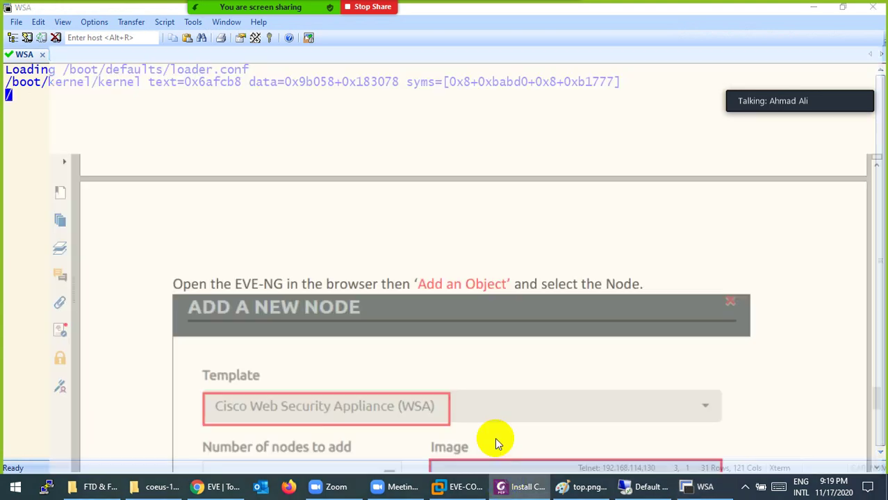
pyautogui.scroll(3, 459, 339)
pyautogui.scroll(-3, 460, 339)
pyautogui.scroll(-8, 459, 339)
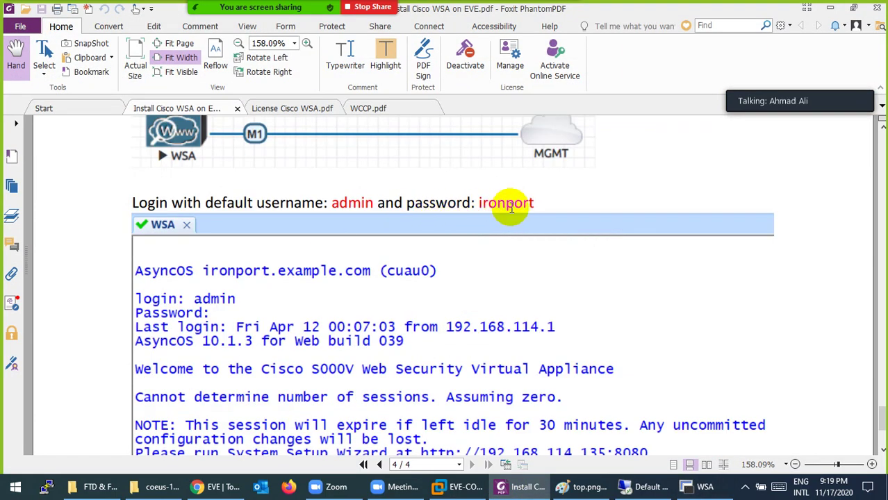
pyautogui.scroll(-3, 378, 318)
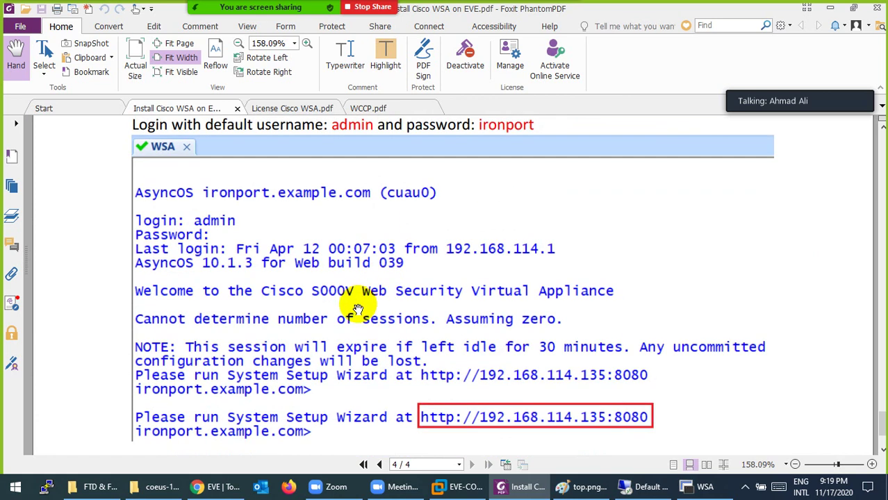
pyautogui.scroll(12, 354, 305)
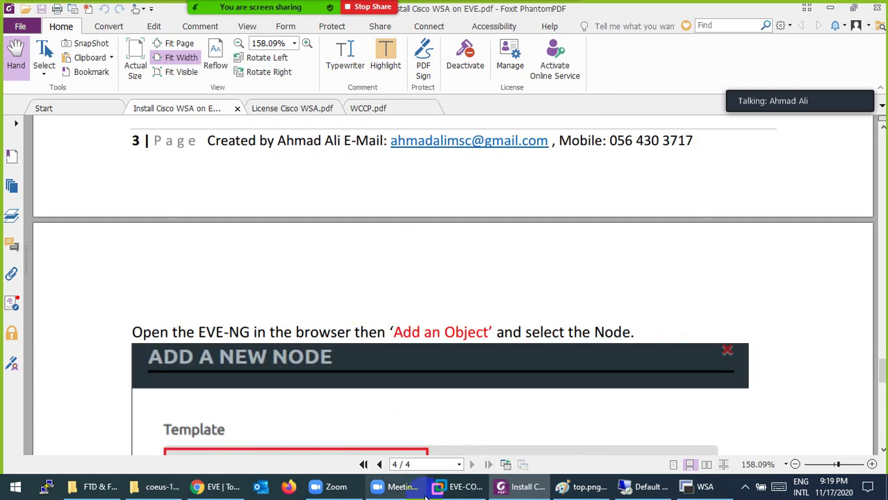
pyautogui.click(705, 486)
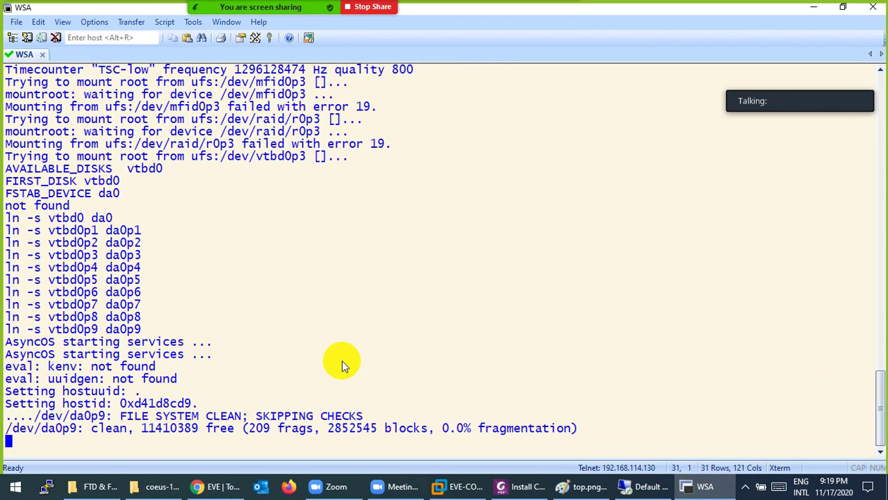
# Highlight the Setting hostid and ldconfig boot messages, then return to the install guide.
pyautogui.moveTo(55, 292); pyautogui.dragTo(6, 279)
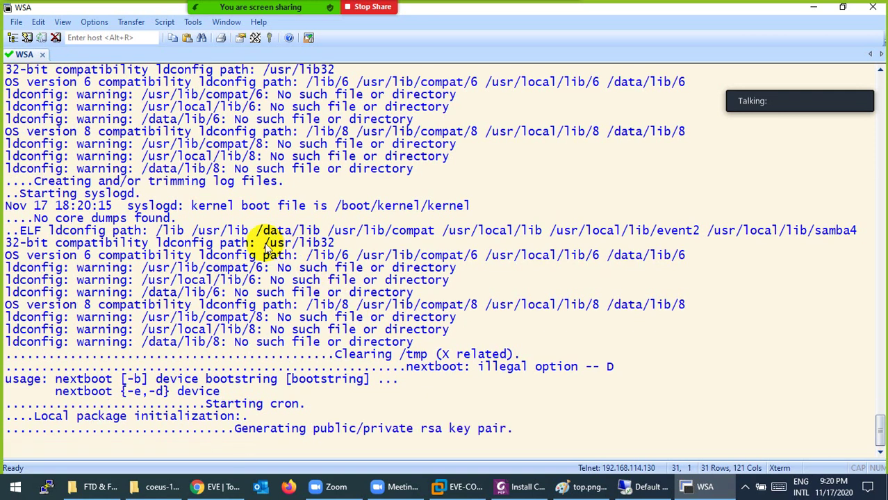
pyautogui.moveTo(263, 230); pyautogui.dragTo(580, 231)
pyautogui.moveTo(612, 233); pyautogui.dragTo(604, 234)
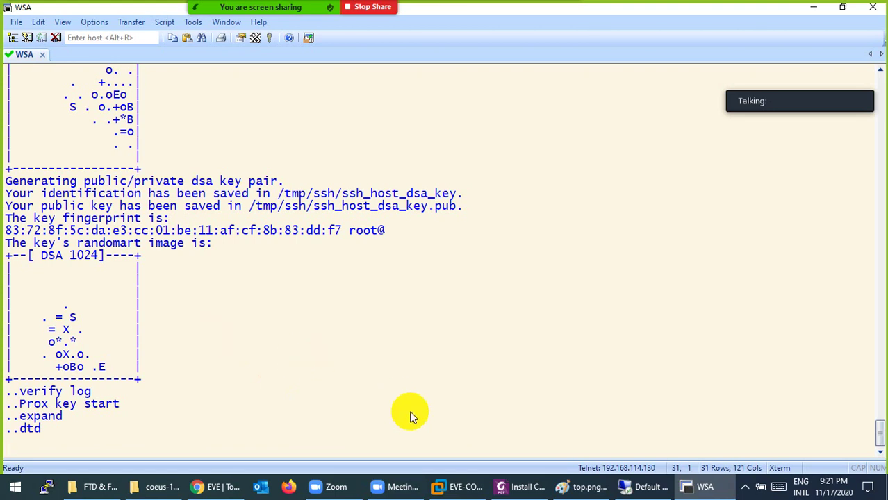
pyautogui.click(519, 484)
pyautogui.scroll(5, 482, 379)
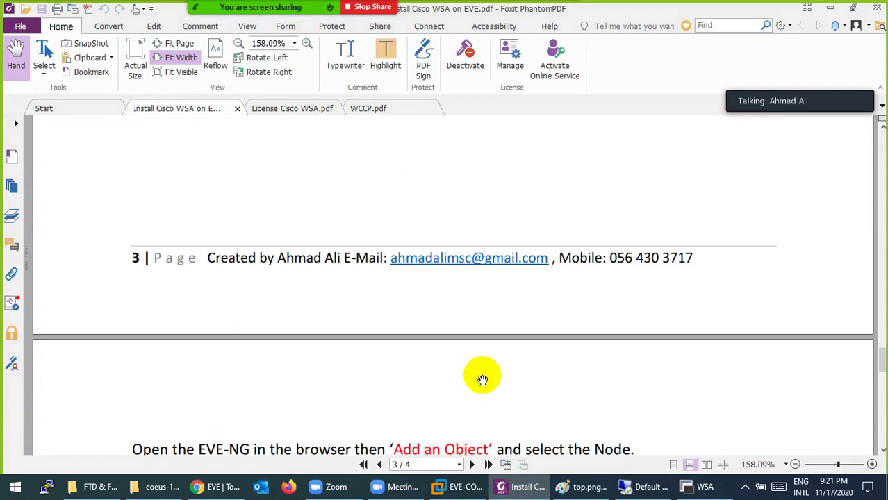
# Scroll the guide from page 3 to page 4's login output, then minimize it to view the console.
pyautogui.scroll(10, 487, 379)
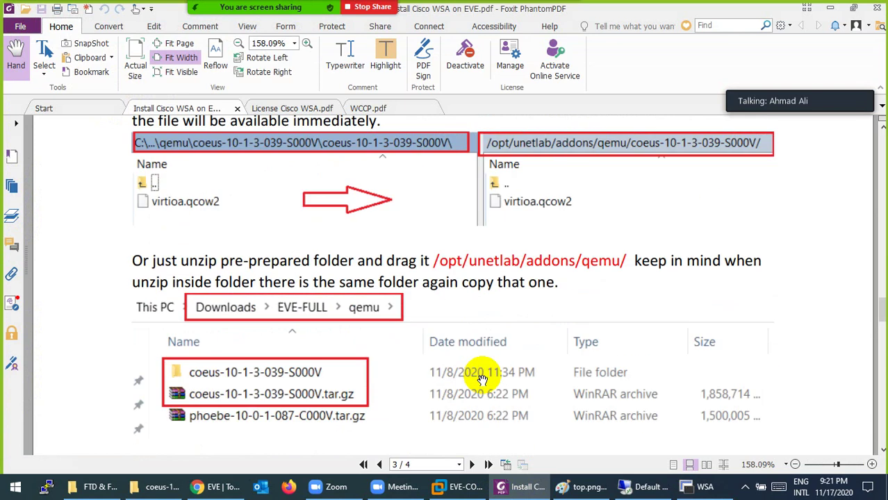
pyautogui.scroll(-10, 482, 380)
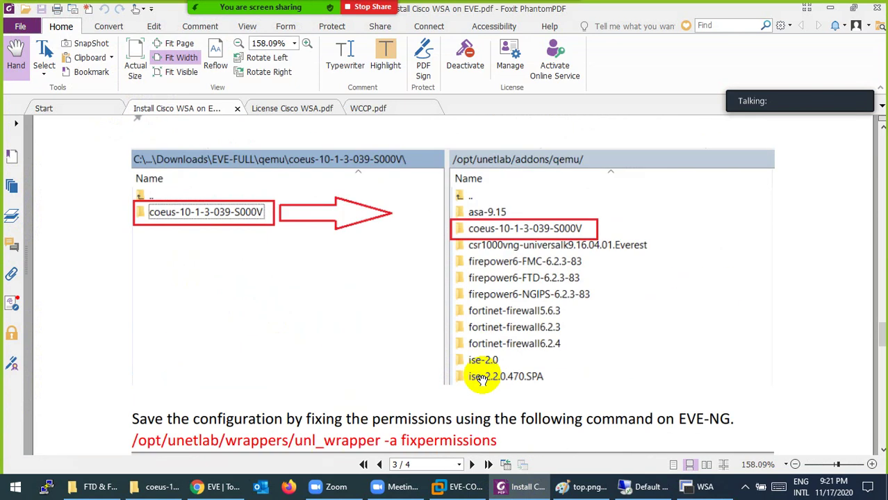
pyautogui.scroll(-15, 482, 380)
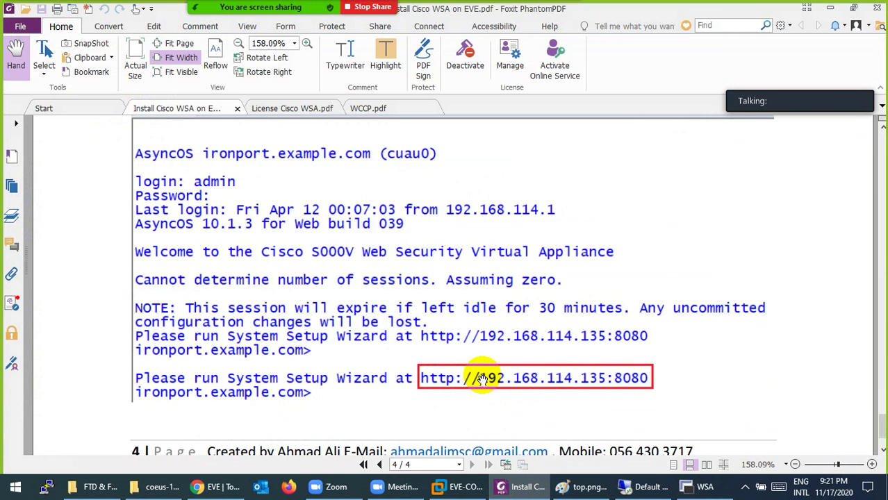
pyautogui.click(509, 490)
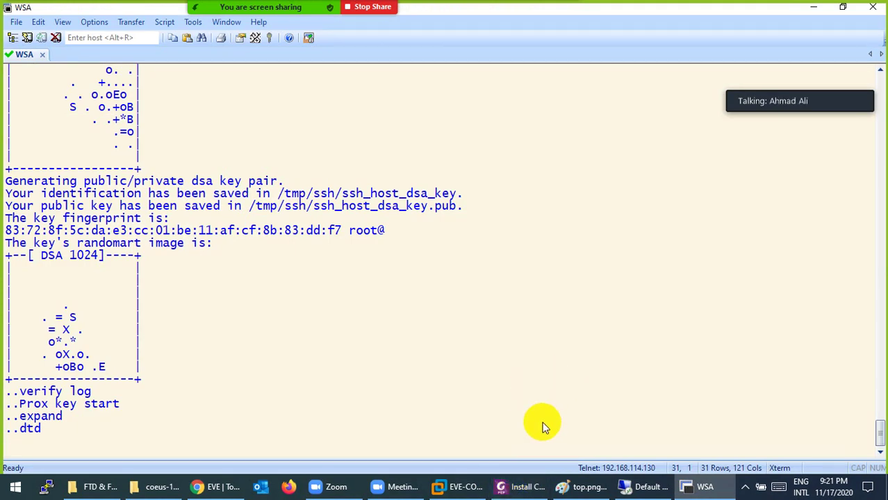
pyautogui.click(745, 486)
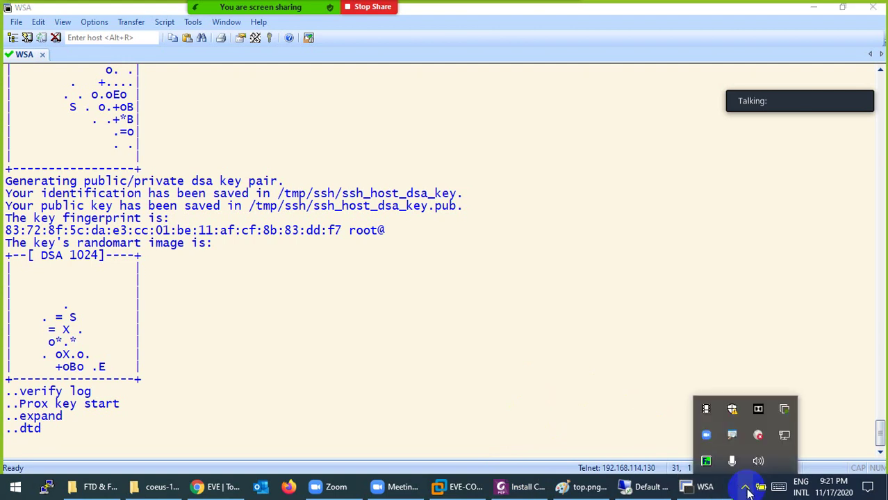